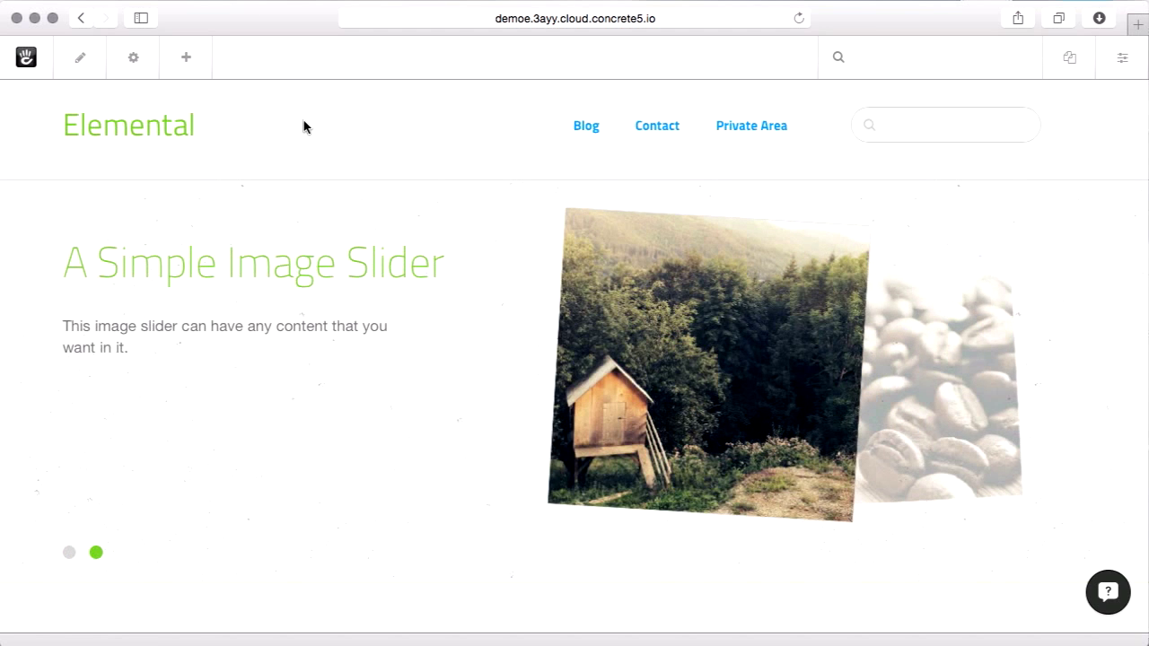
click(137, 70)
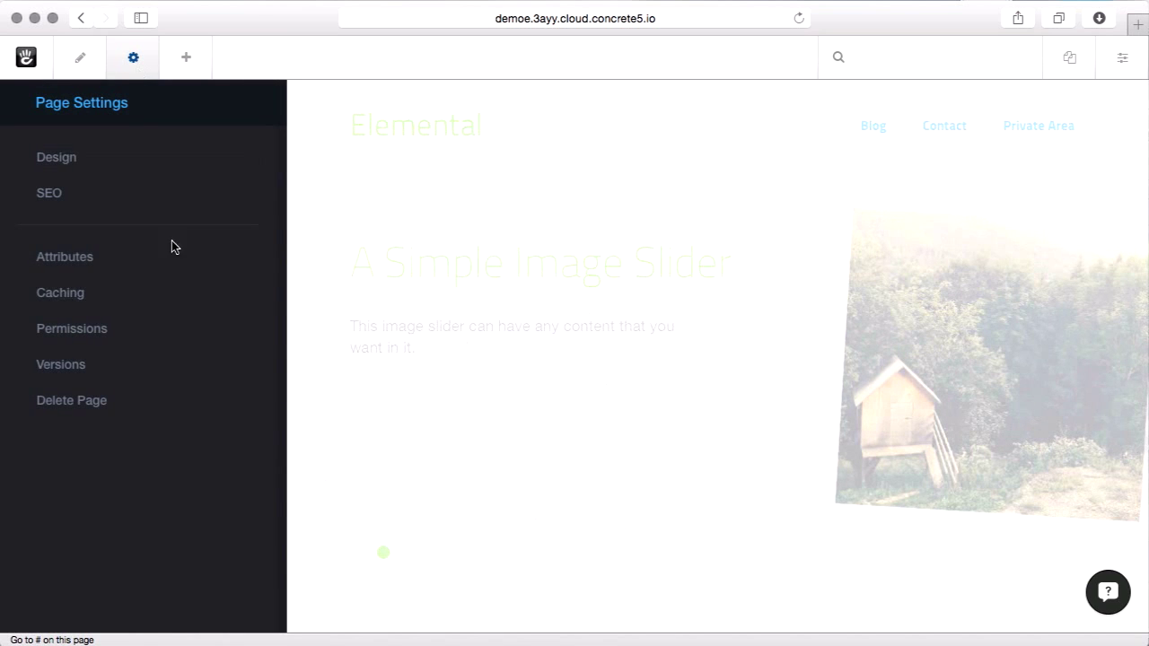
click(129, 328)
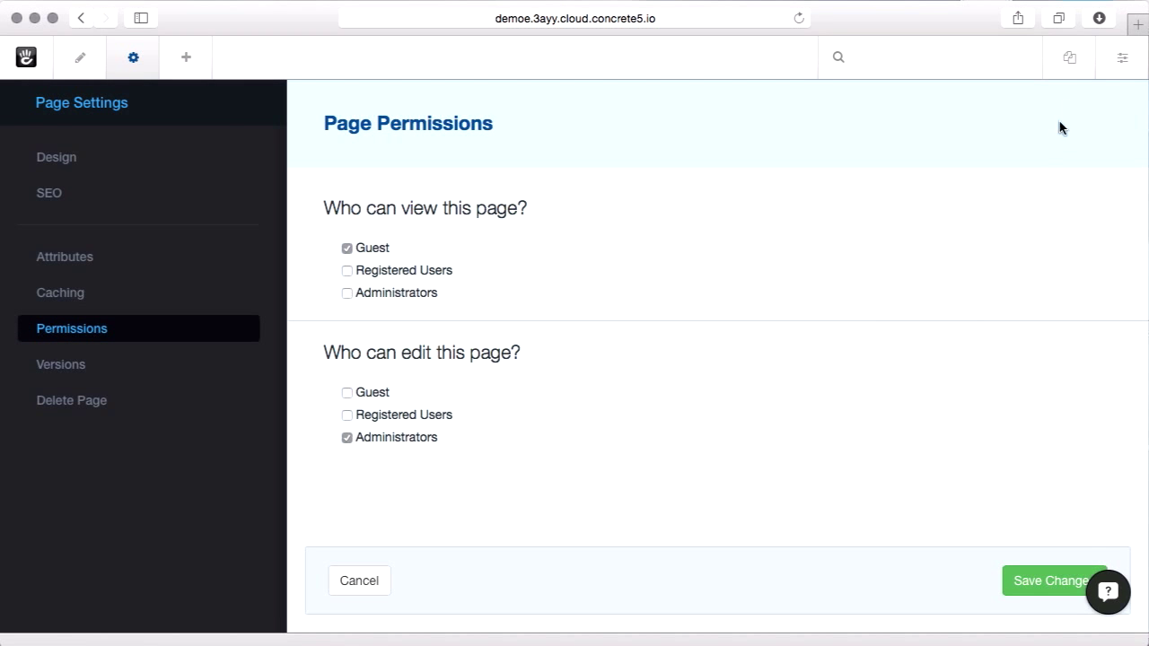
Step: Open the User Groups list from the Dashboard's Members section
click(1069, 70)
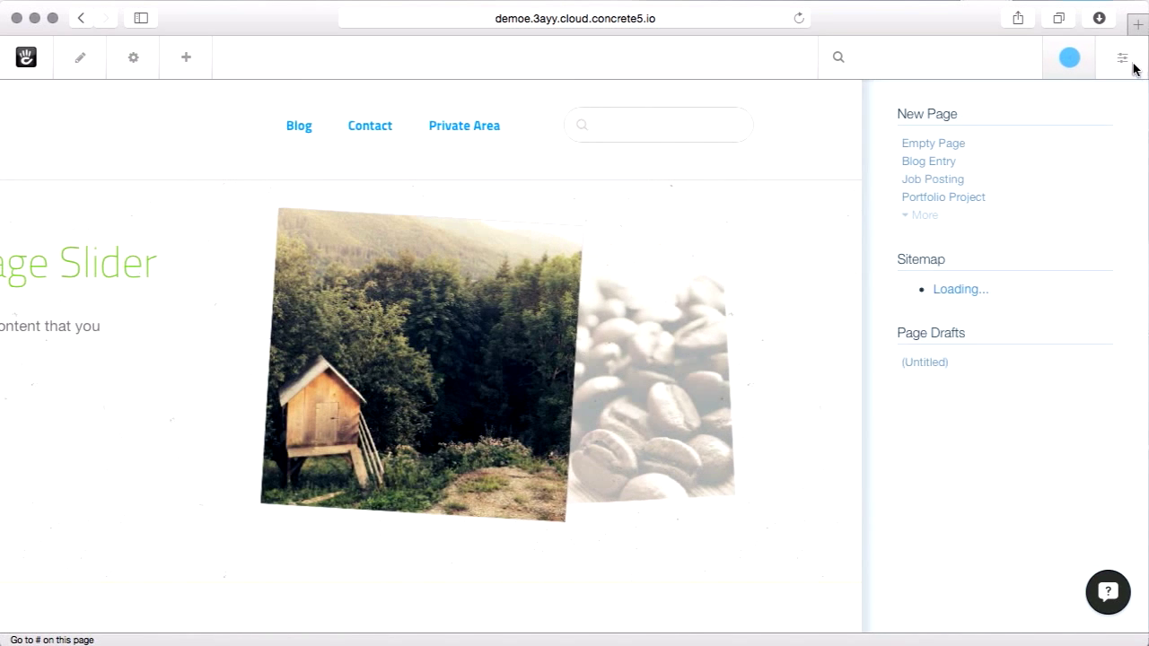
click(1130, 68)
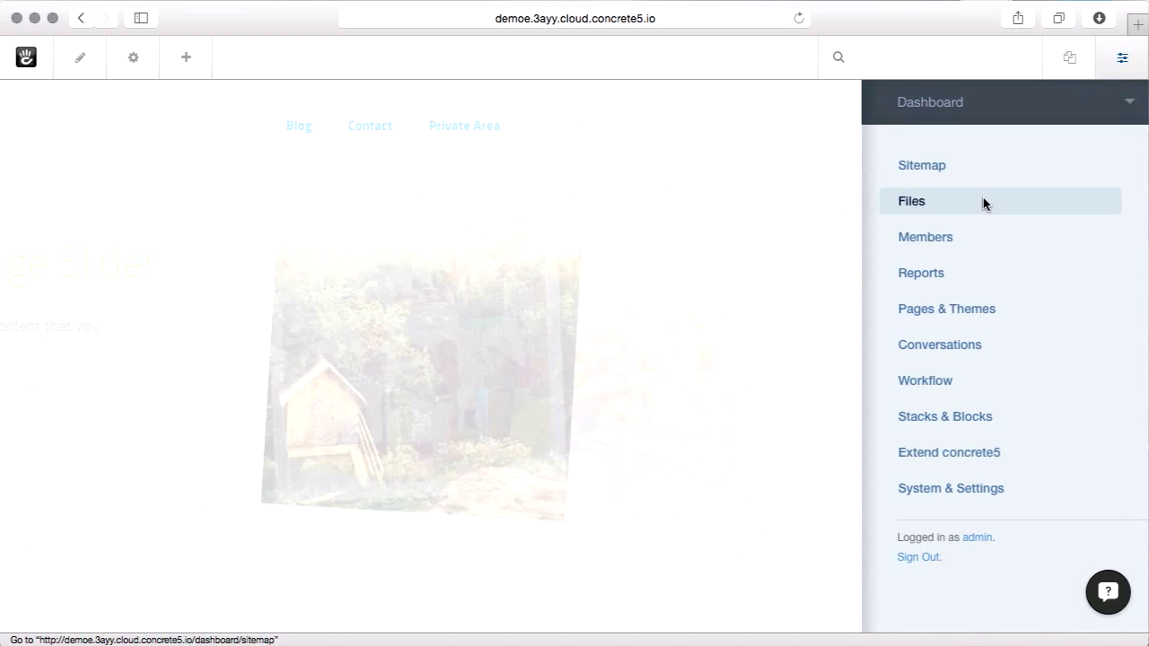
click(954, 237)
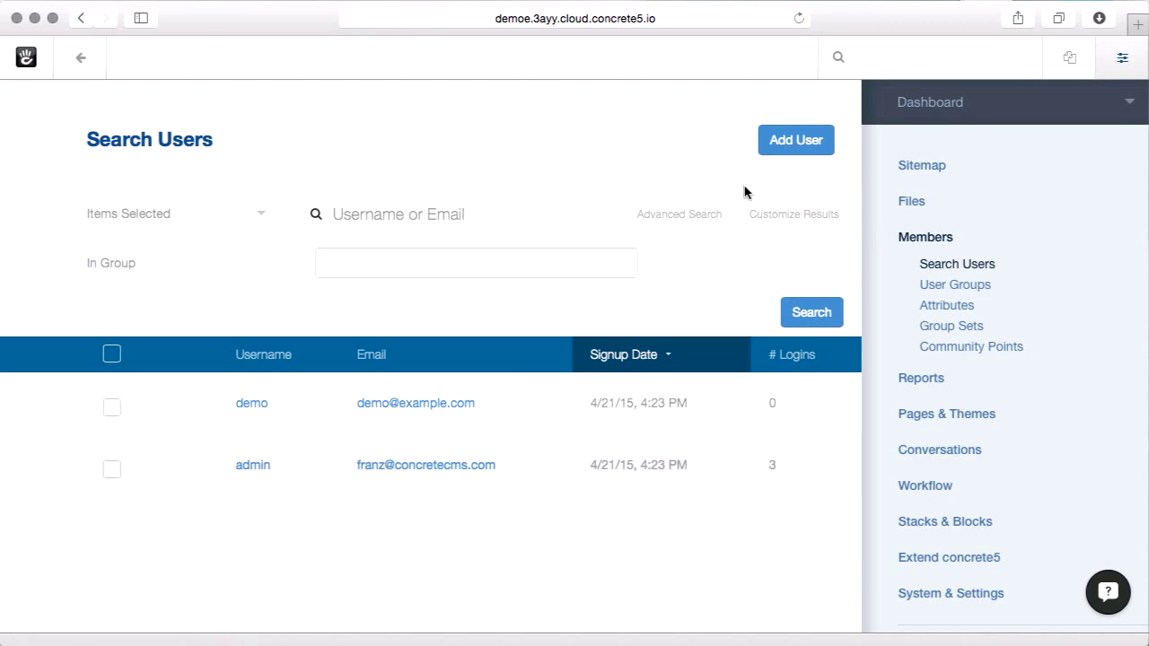
click(958, 286)
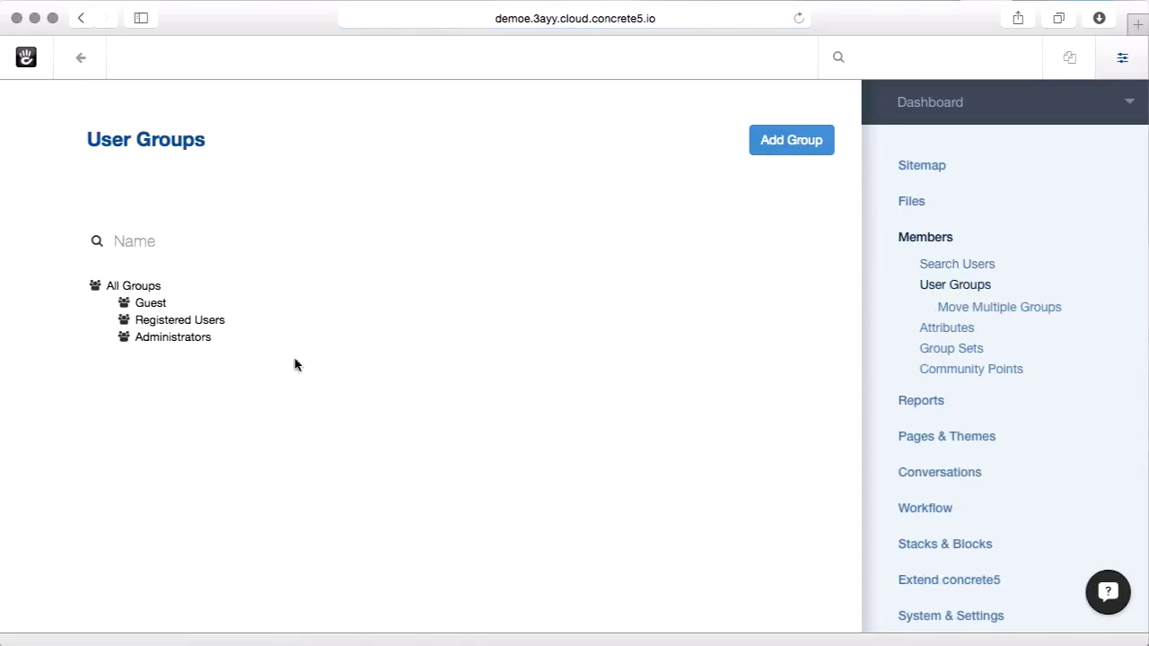
Step: Add a group named Editors with All Groups as its parent
click(800, 143)
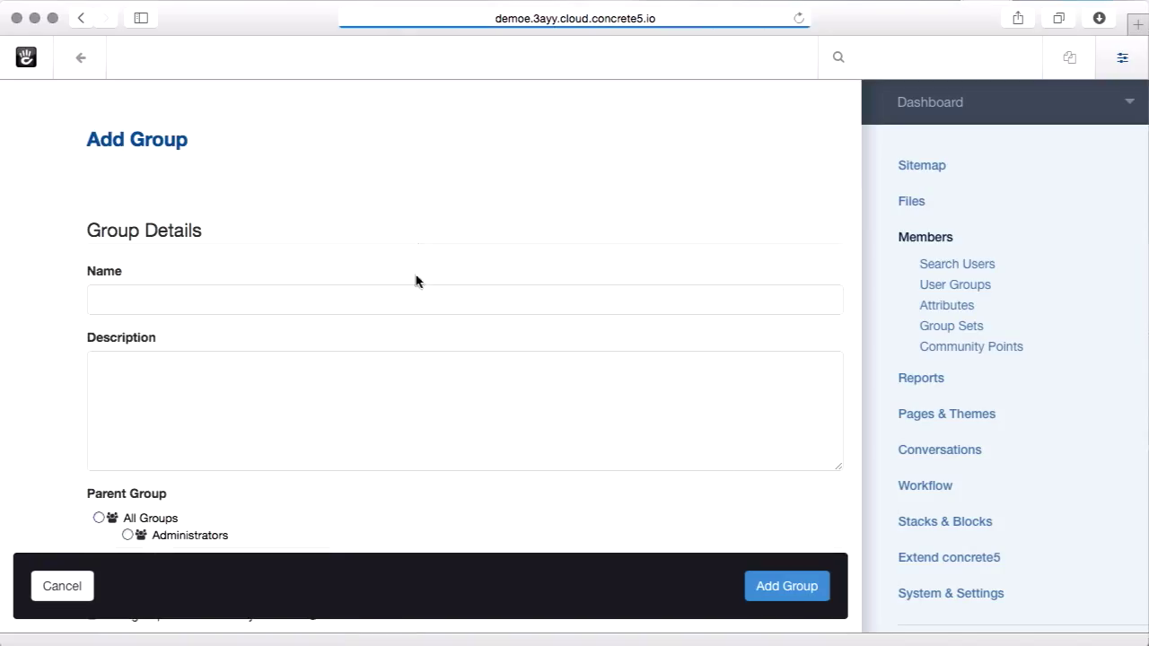
click(403, 300)
text(E)
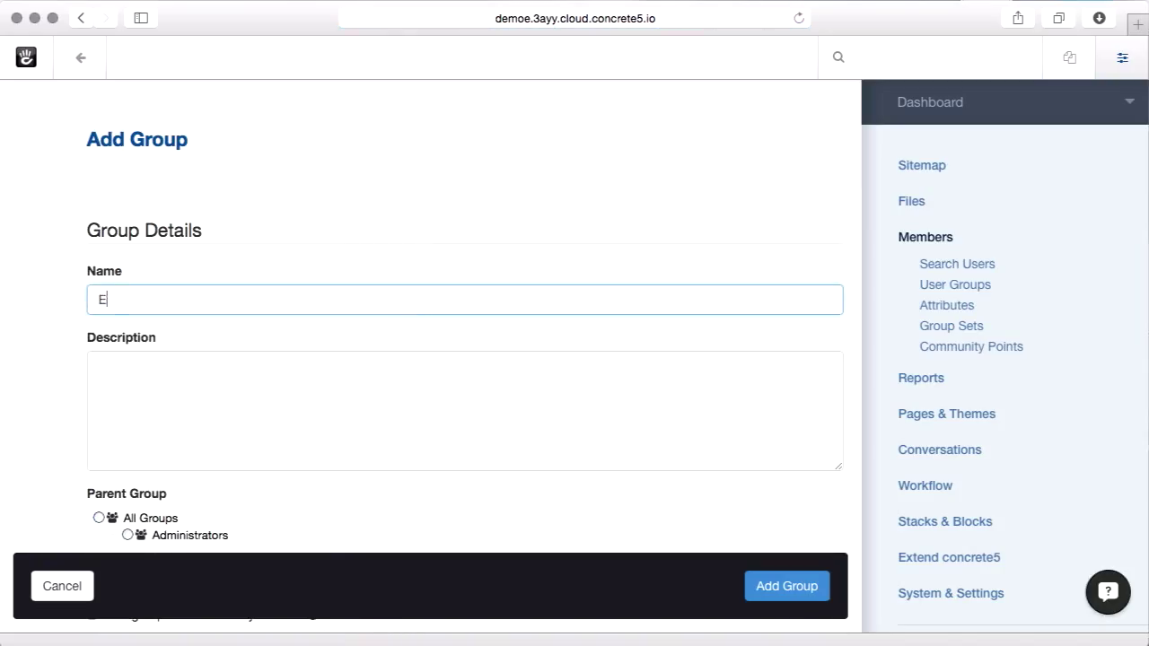
text(ditors)
scroll(665, 463, down, 3)
scroll(665, 464, down, 1)
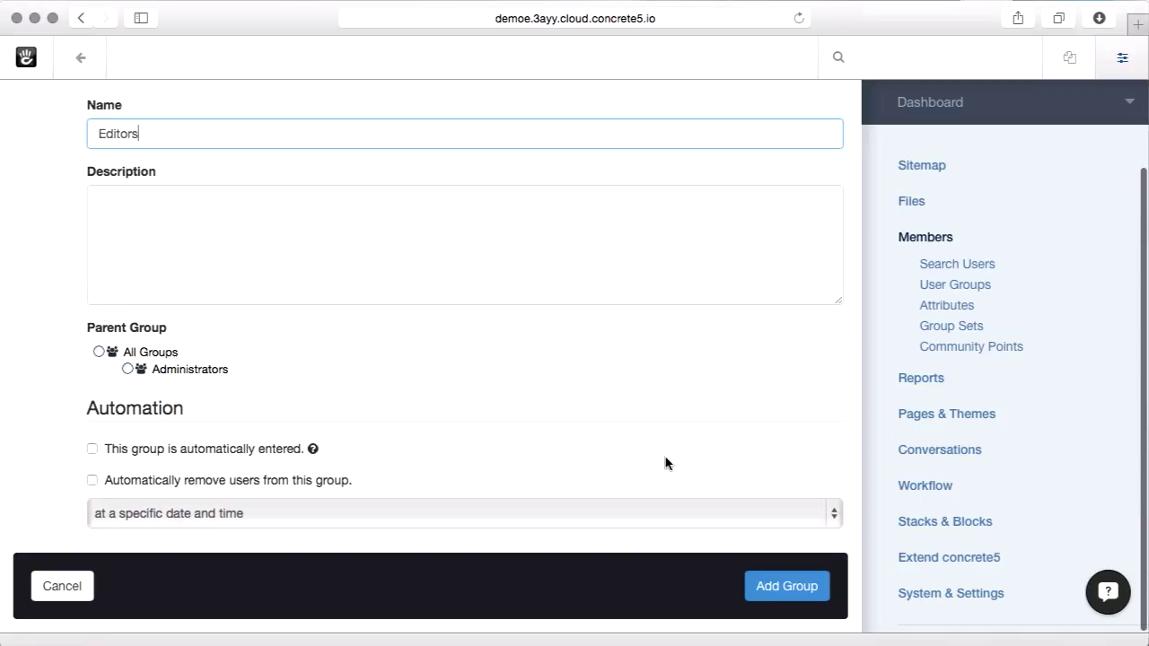
click(100, 354)
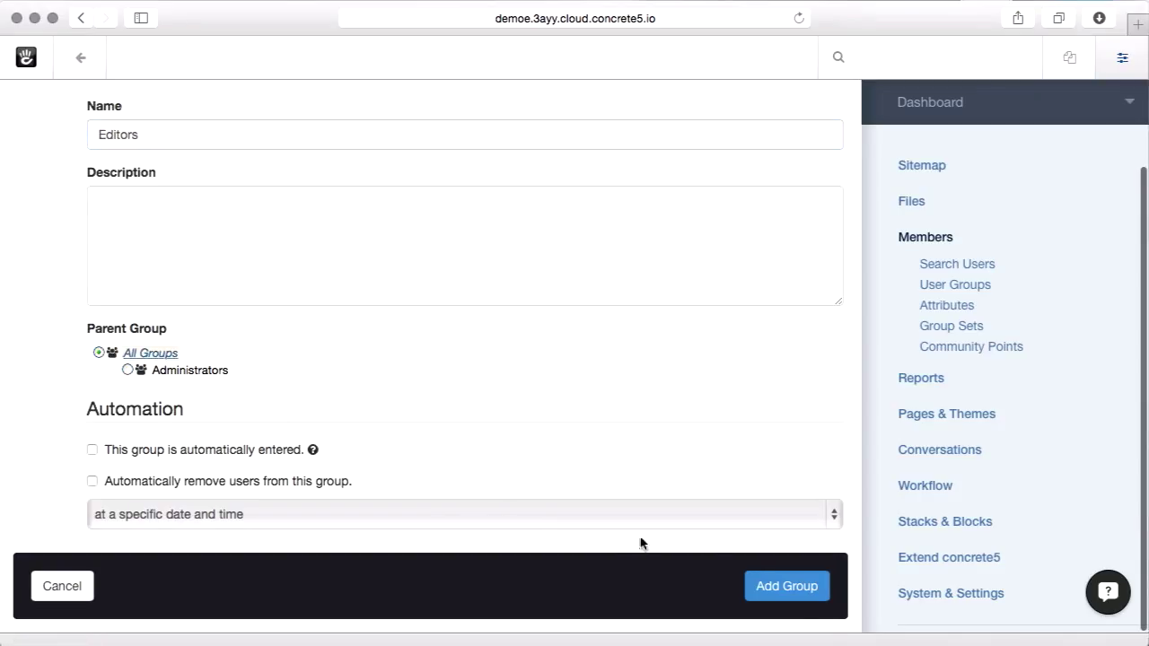
click(803, 597)
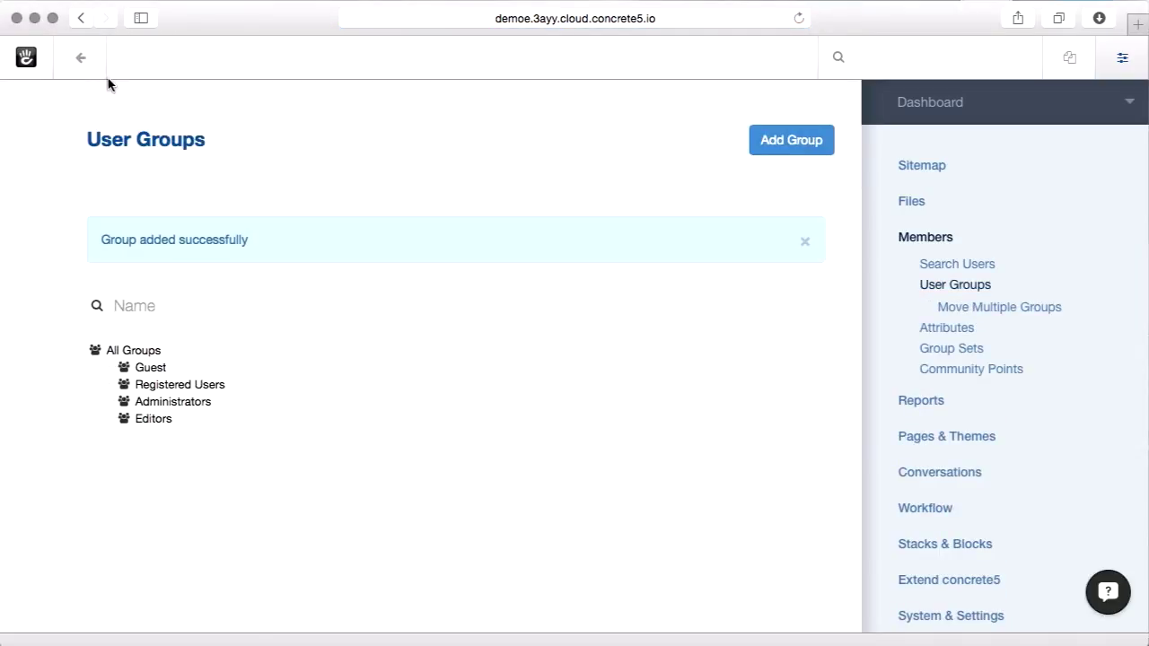
Step: Return to the home page and open Permissions in its Page Settings
click(82, 69)
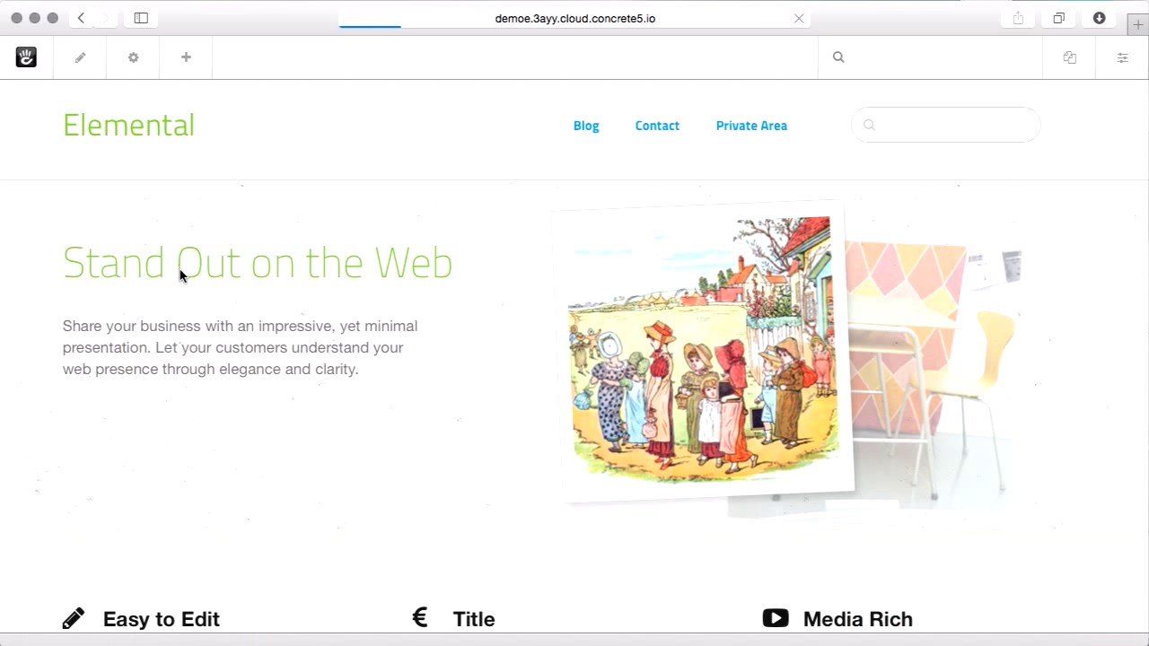
click(128, 72)
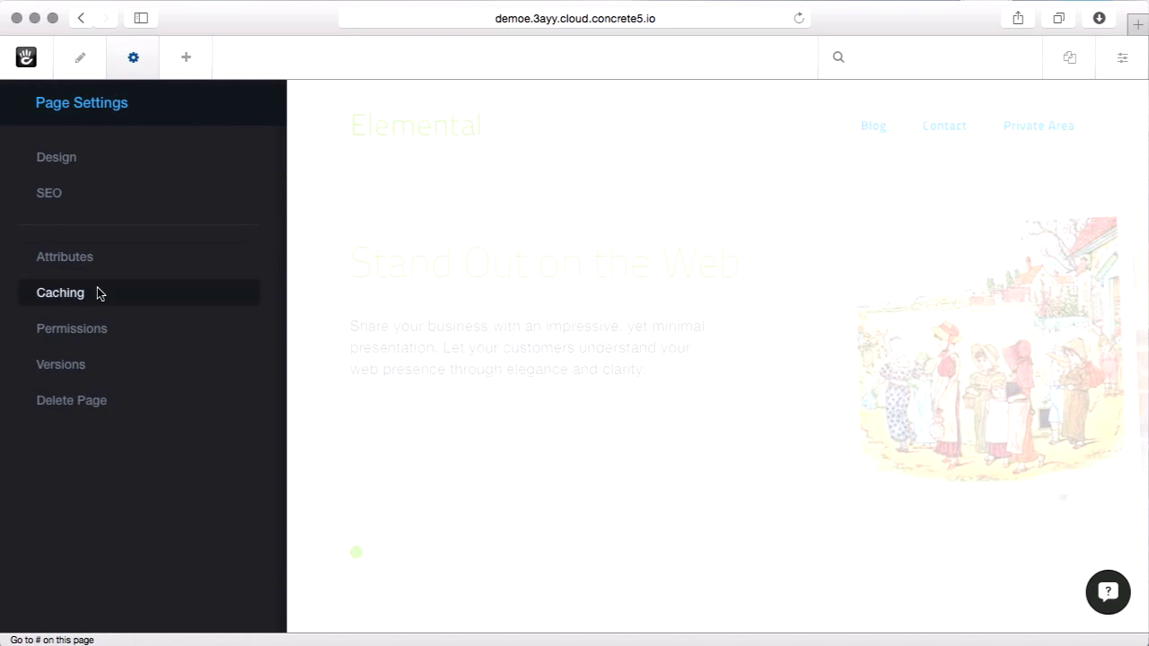
click(93, 326)
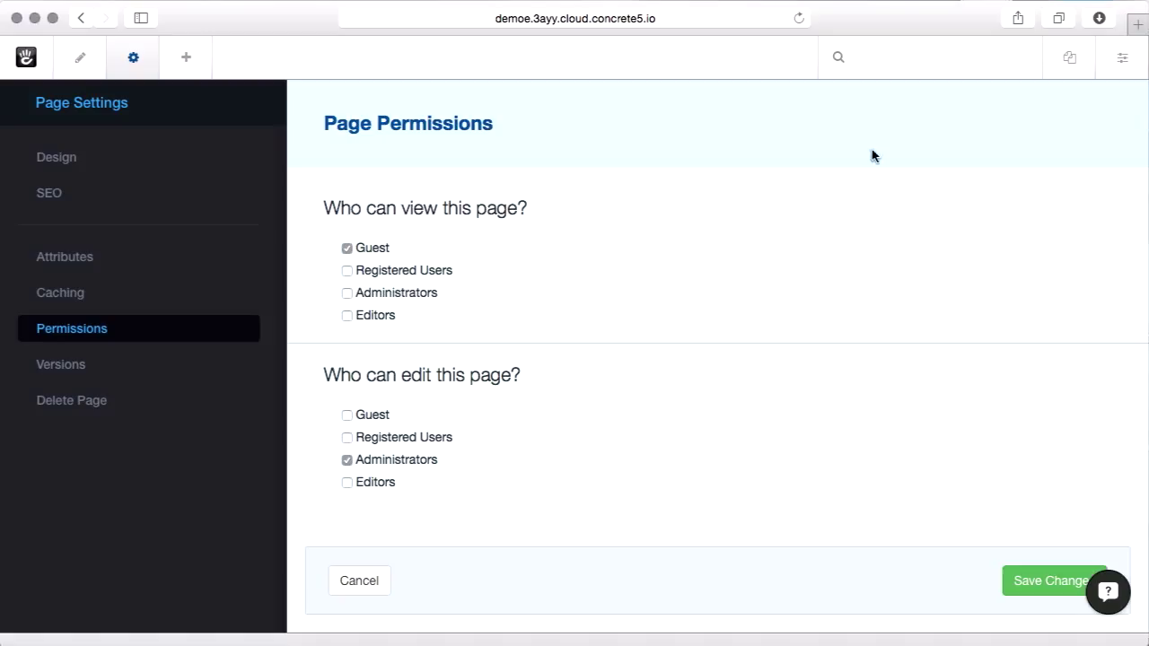
Step: Find Advanced Permissions via the 'advanced' search, enable them, and go back home
click(900, 67)
text(advanced)
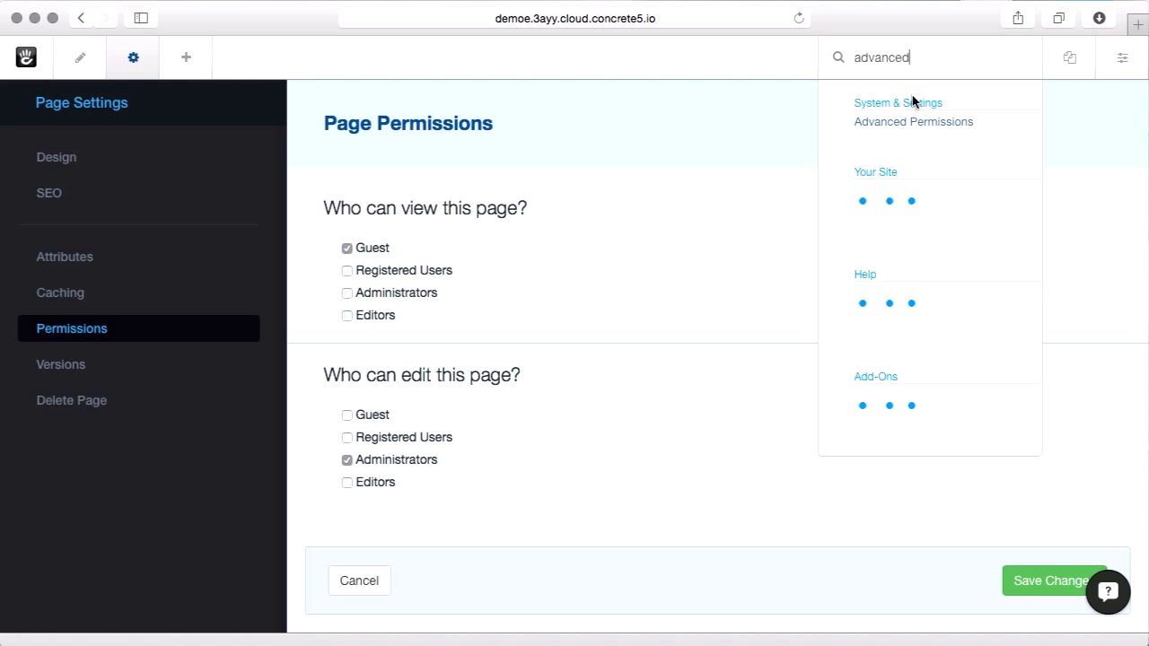
click(872, 124)
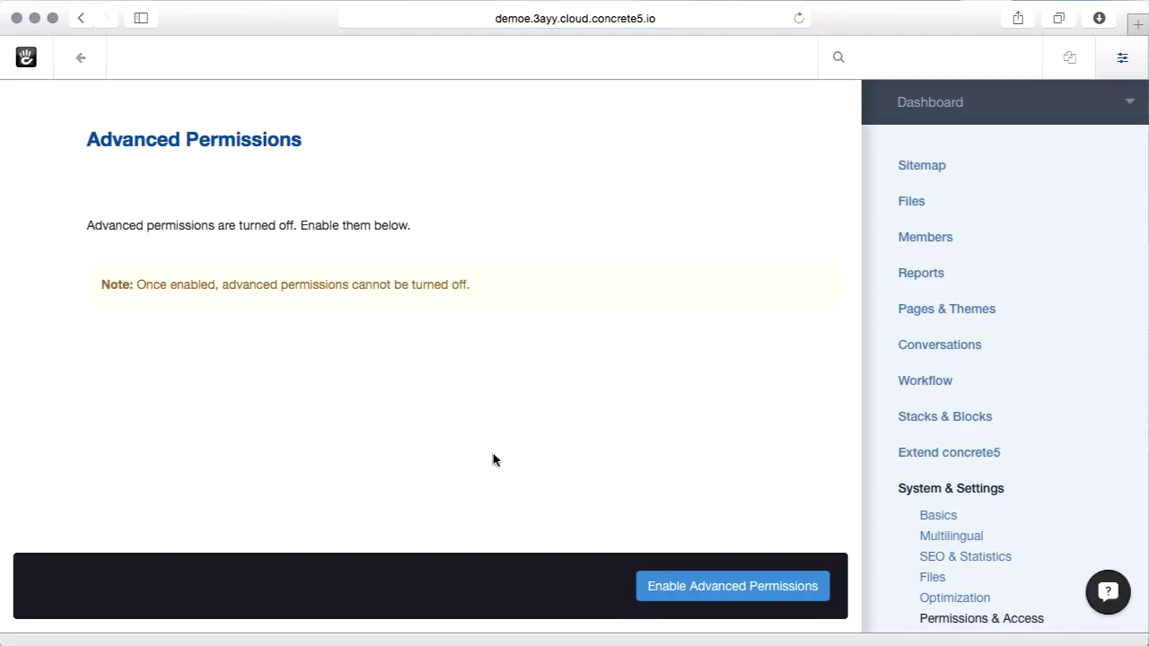
click(743, 585)
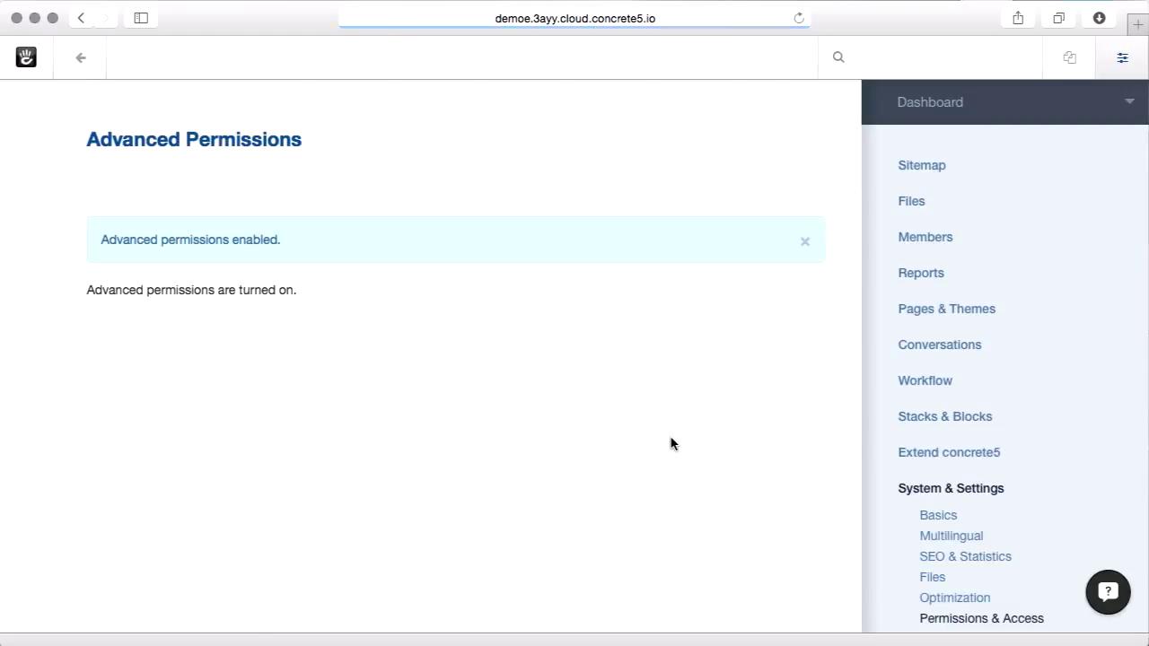
click(80, 57)
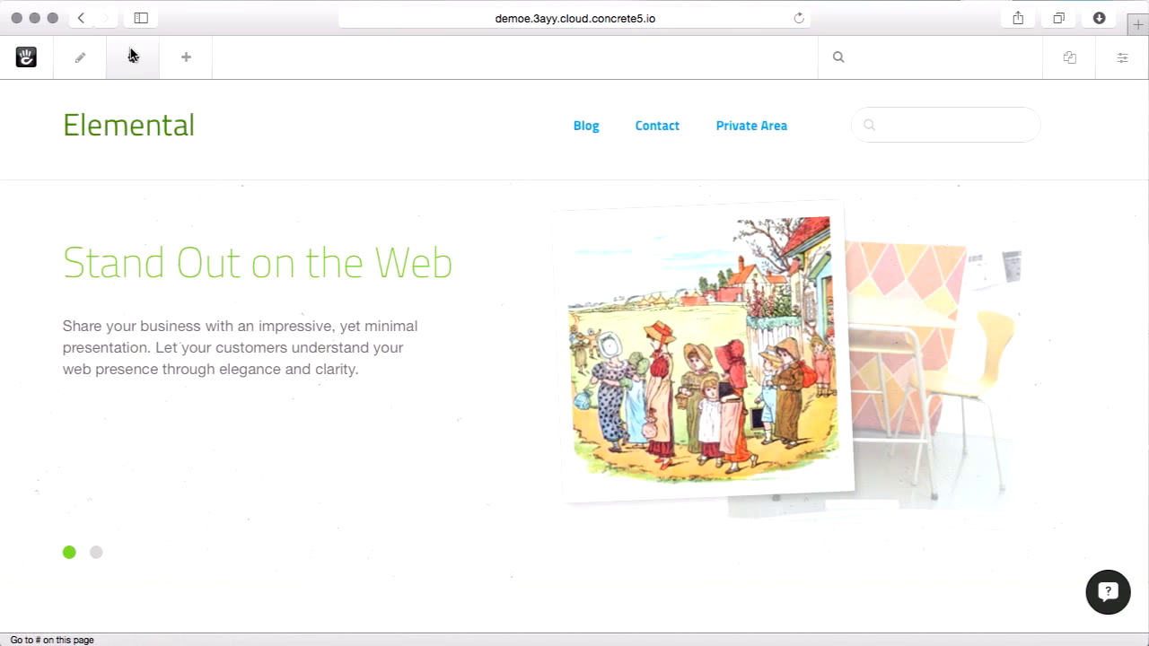
Step: Open the home page's permissions and keep assignment set to Manually
click(133, 58)
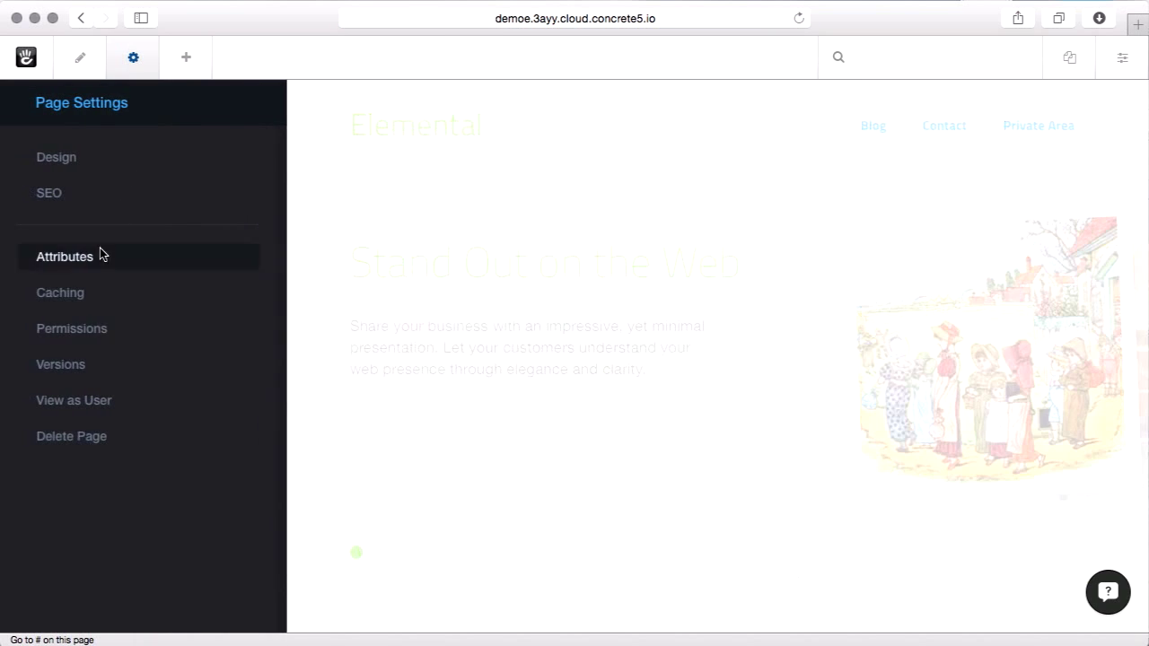
click(96, 329)
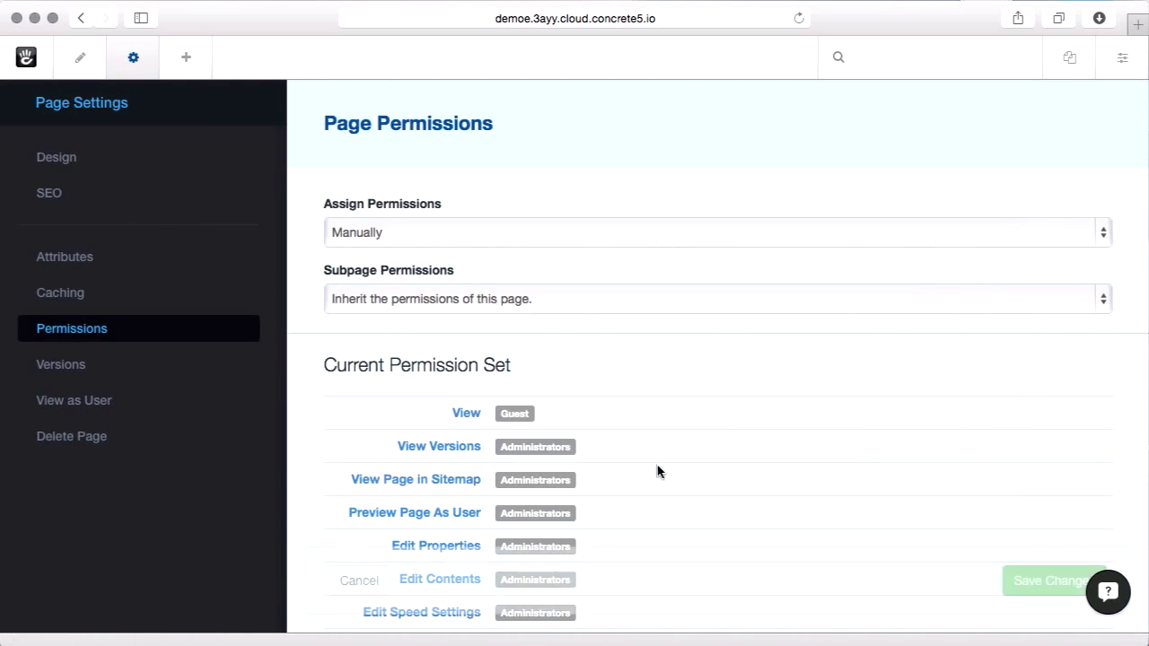
scroll(781, 314, down, 3)
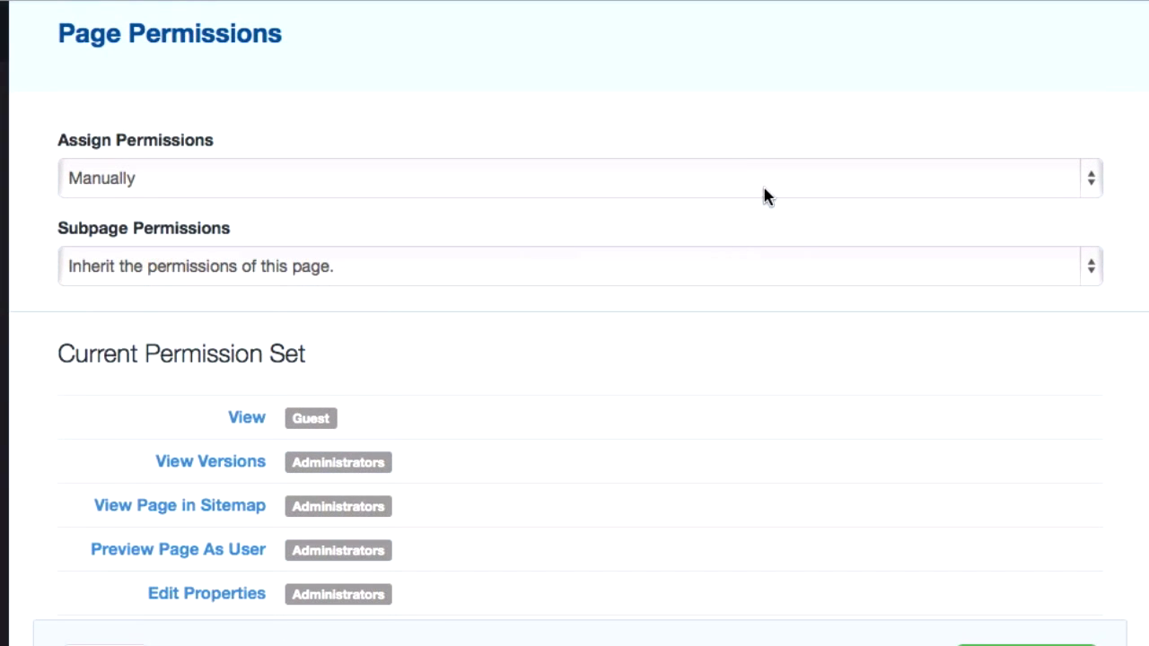
click(764, 195)
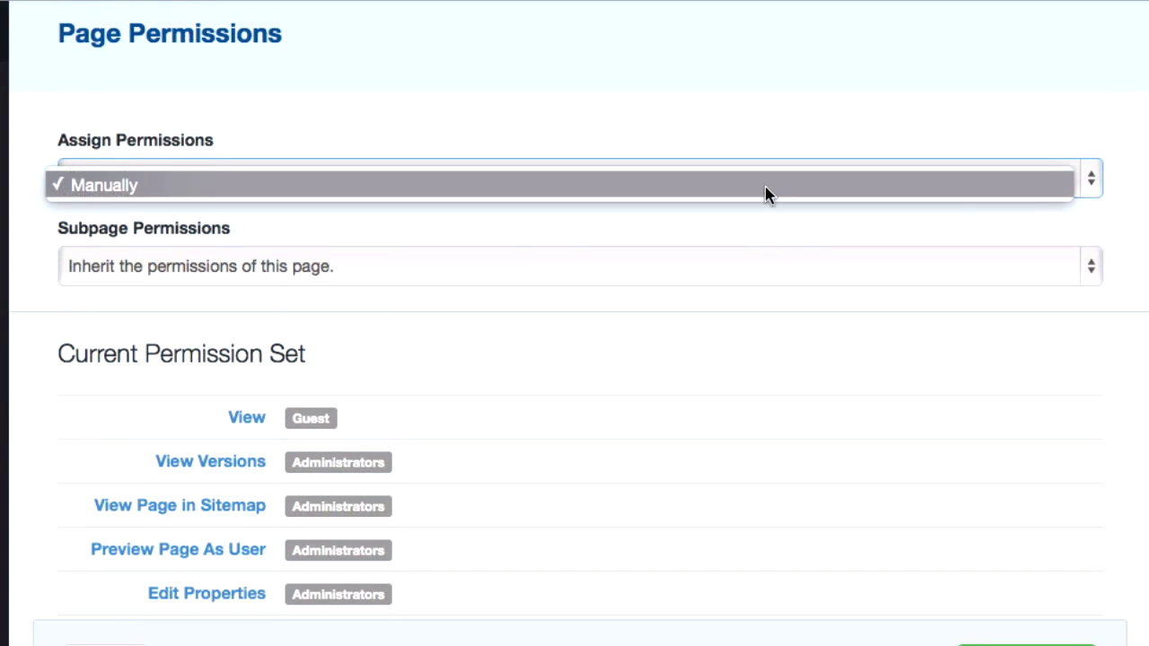
click(826, 114)
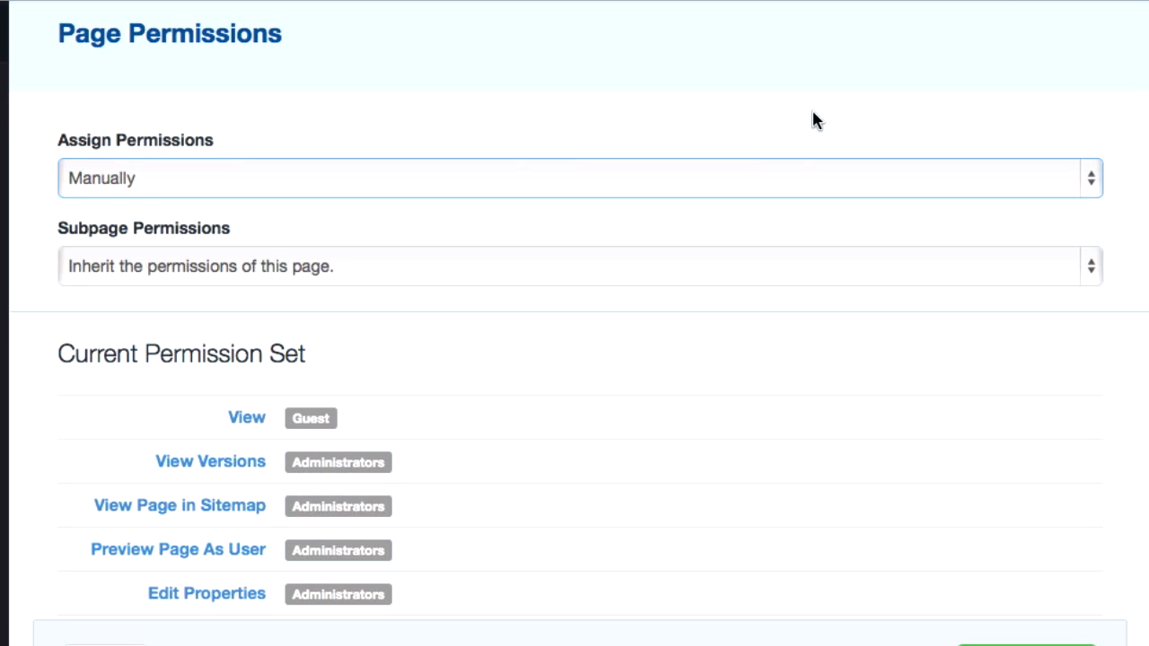
Step: Review the Current Permission Set (Guest views, Administrators the rest), then return to editing
scroll(813, 118, down, 5)
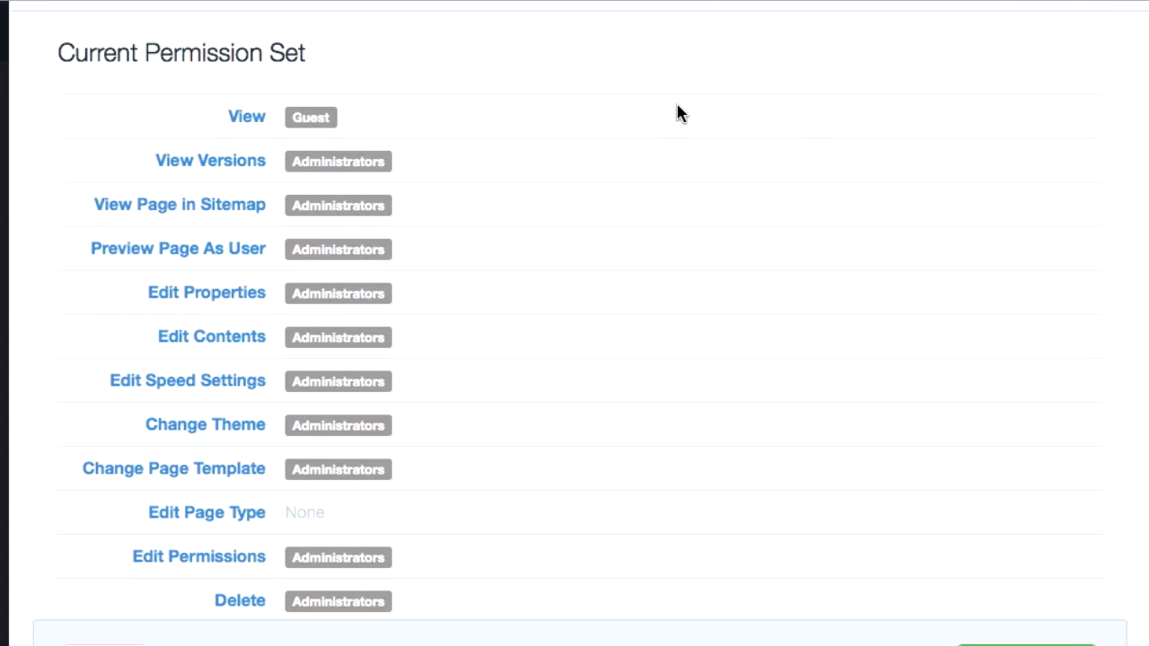
scroll(556, 108, down, 4)
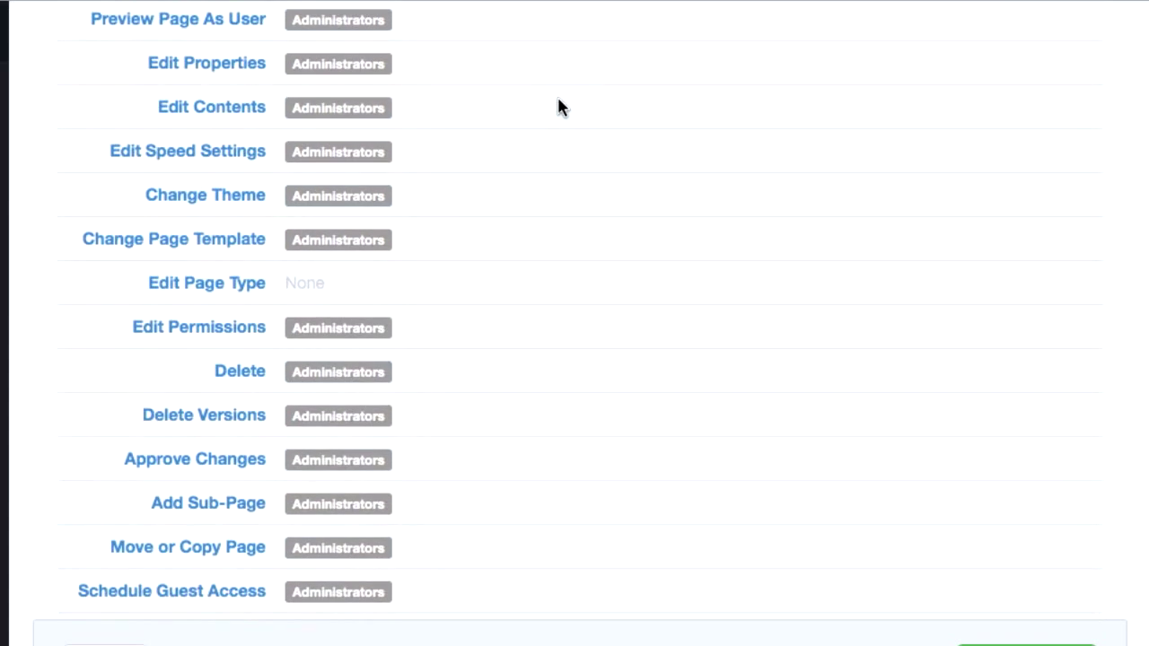
scroll(556, 105, up, 4)
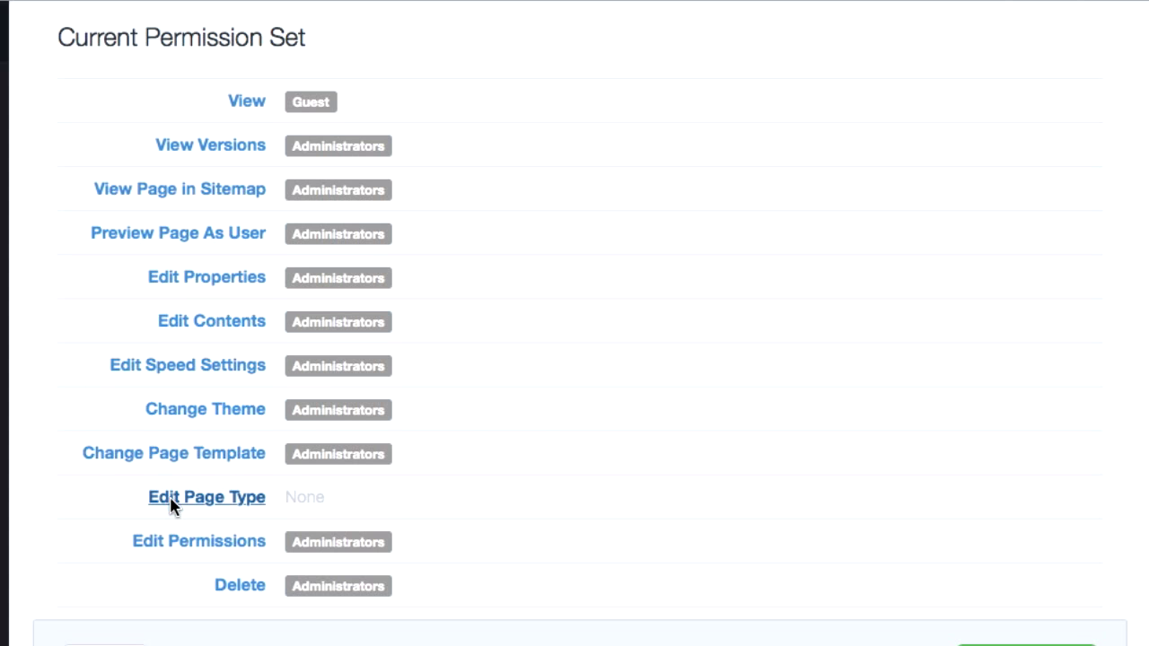
scroll(603, 402, down, 7)
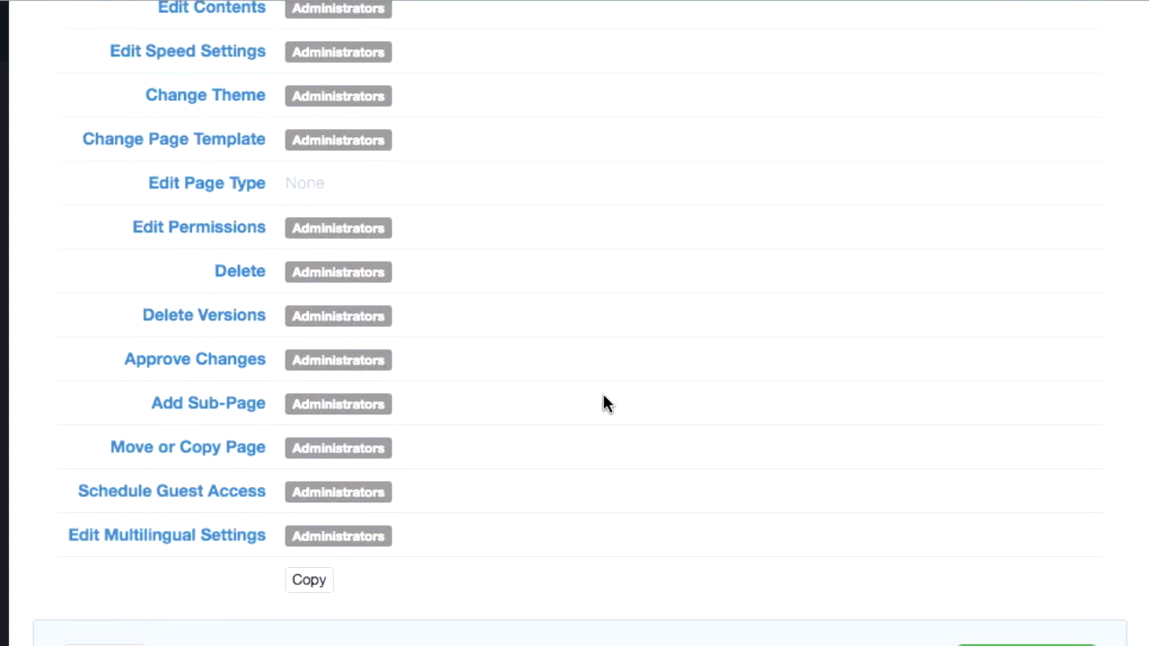
scroll(603, 403, up, 10)
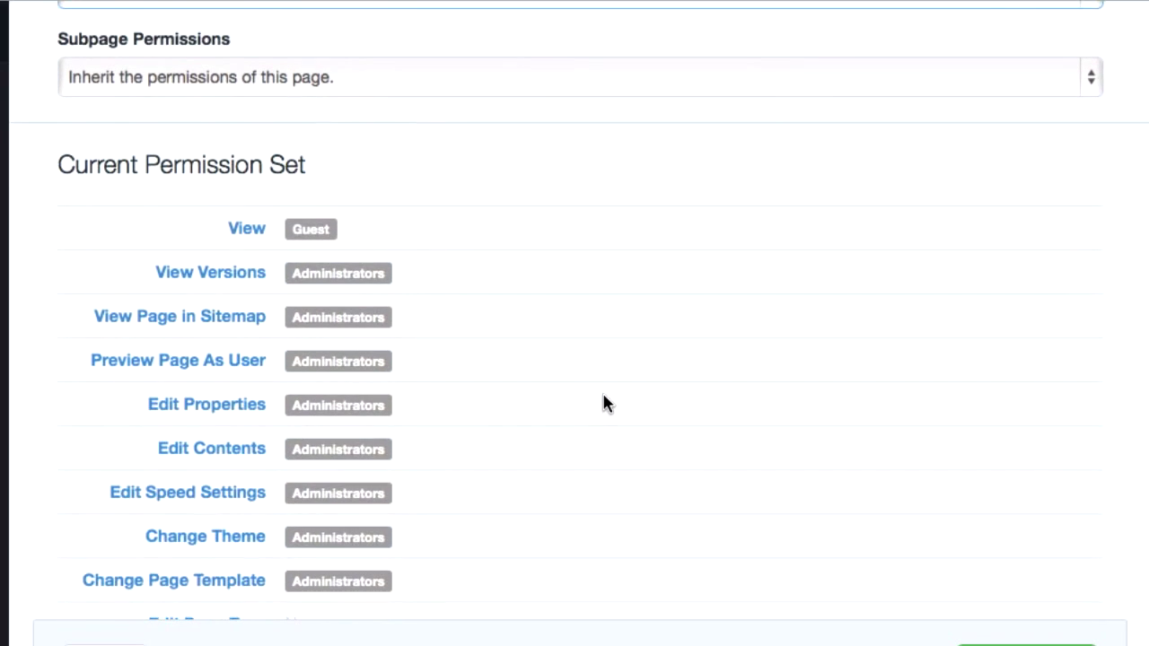
scroll(603, 403, down, 8)
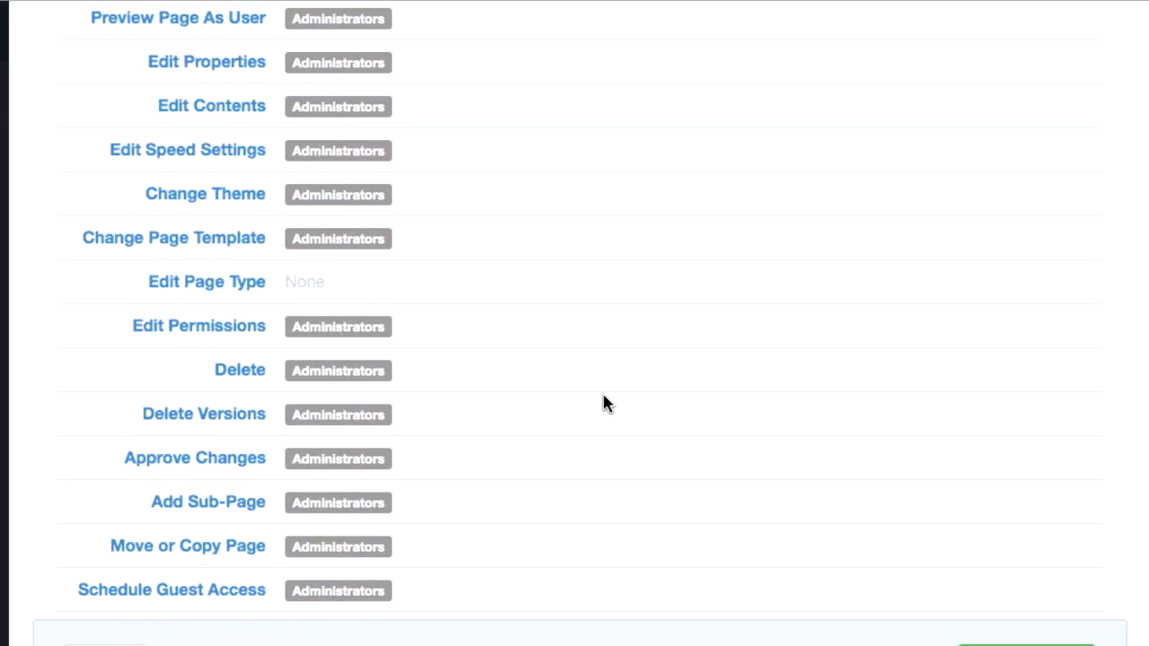
scroll(603, 402, down, 2)
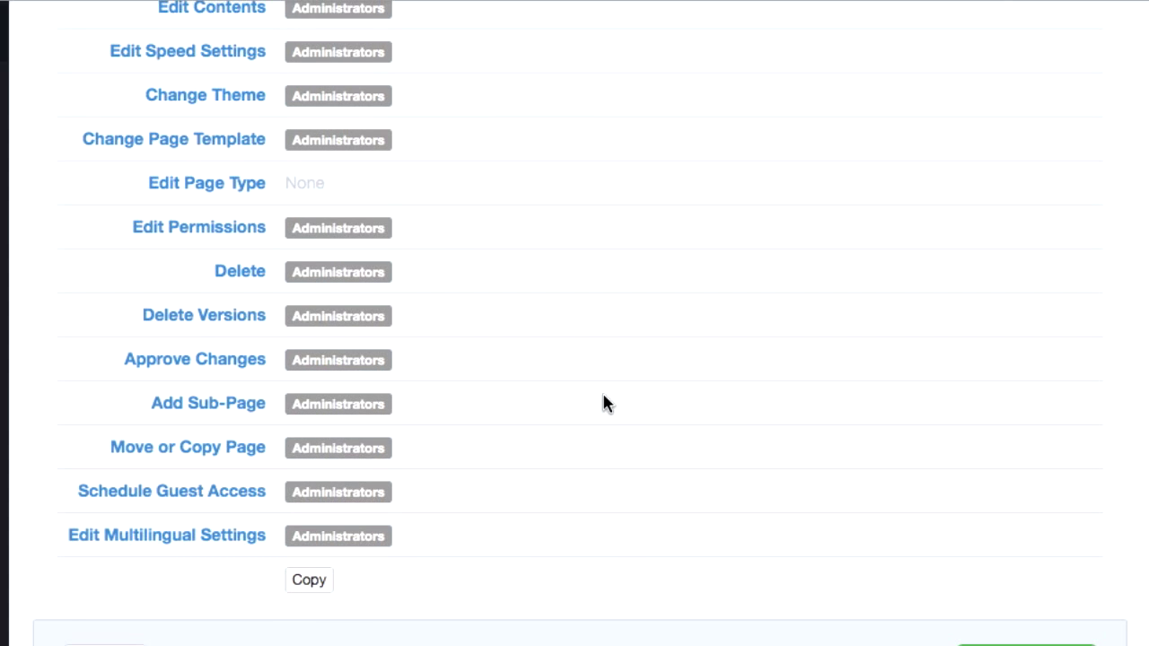
scroll(603, 403, up, 13)
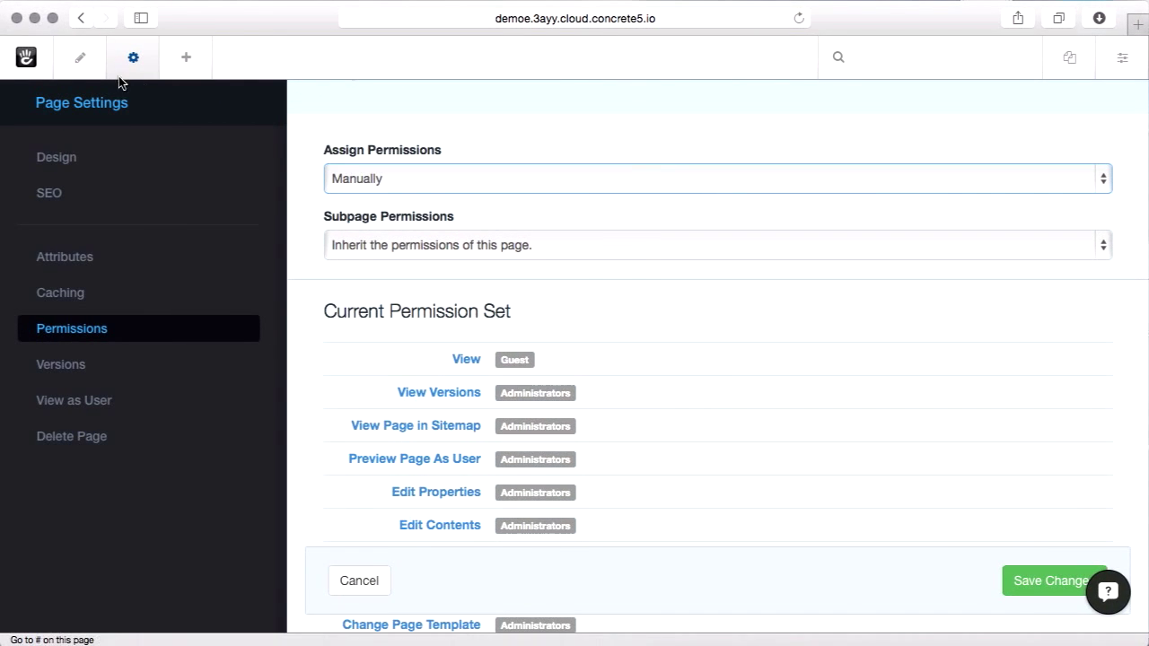
click(123, 67)
Step: In edit mode, view the Title block's permissions, inherited from its containing area
click(83, 51)
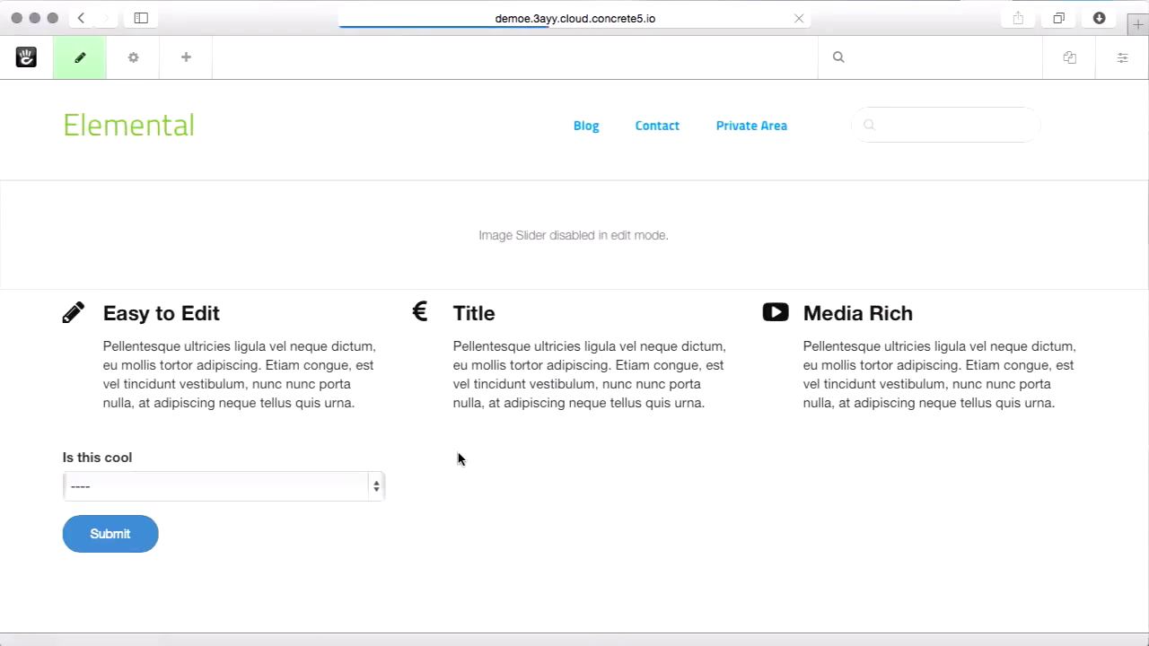
click(507, 402)
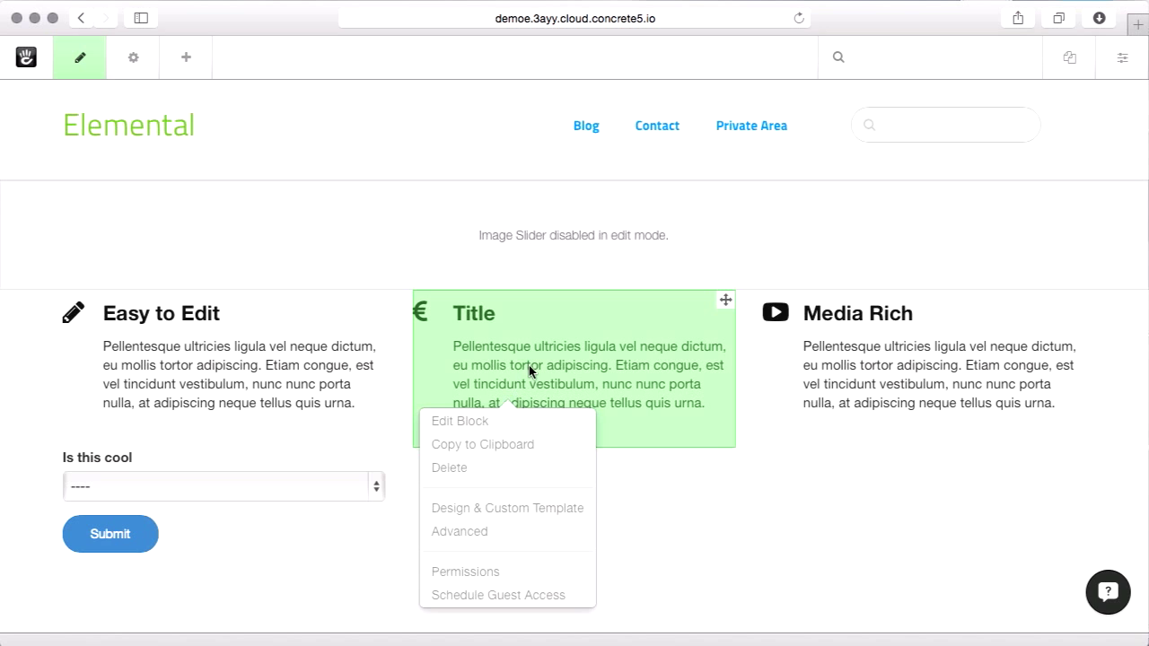
click(474, 573)
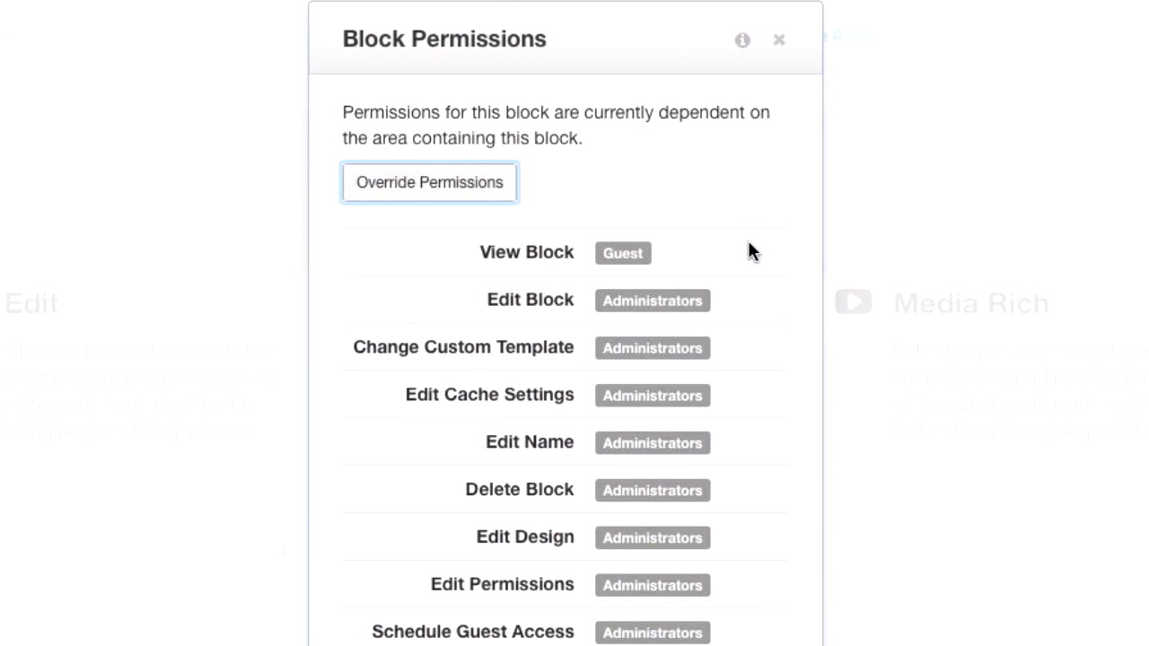
scroll(529, 437, down, 1)
scroll(528, 436, up, 1)
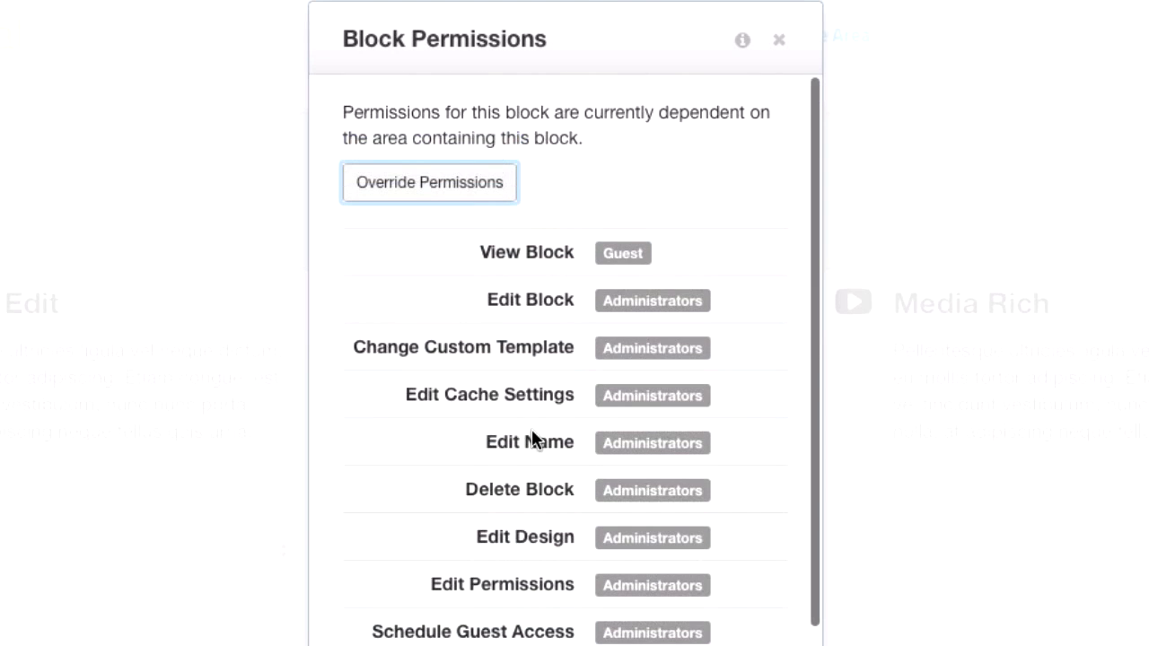
Step: Close the Title block permissions and bring up the blog post's Column 2 area menu
click(779, 40)
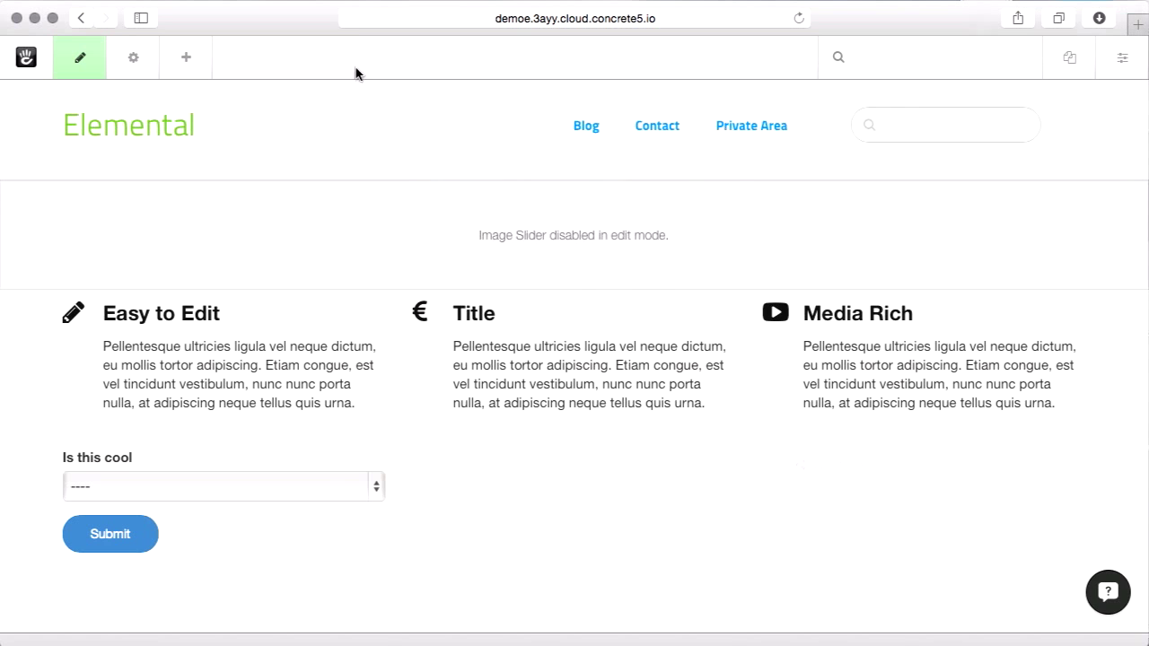
scroll(404, 426, down, 5)
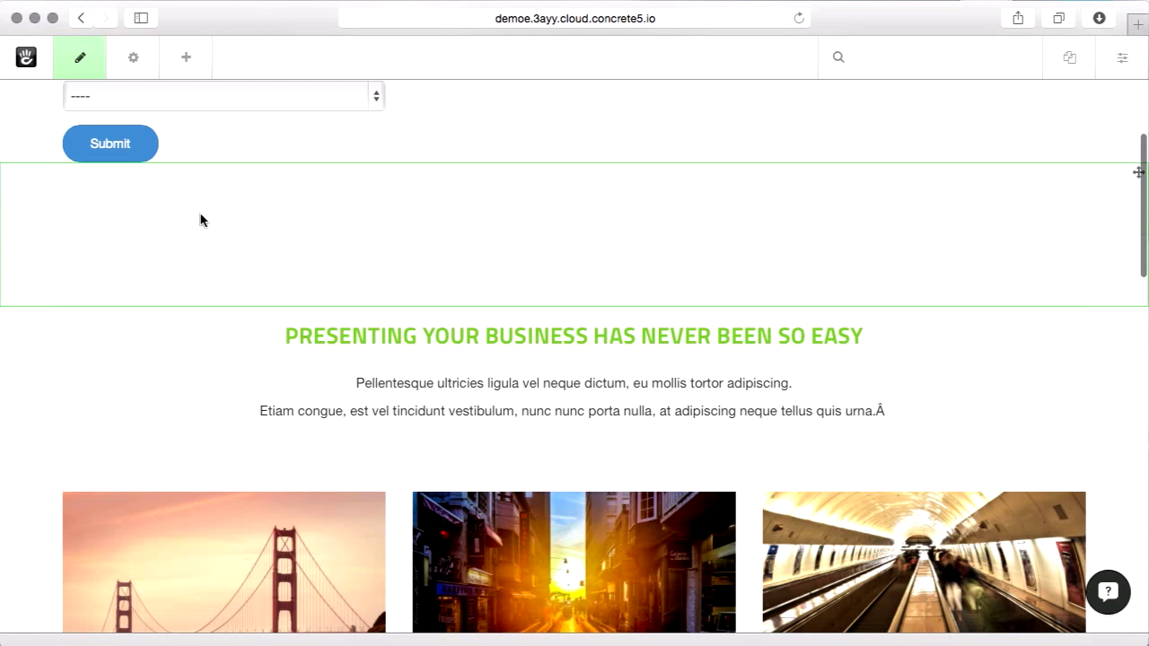
scroll(721, 436, down, 8)
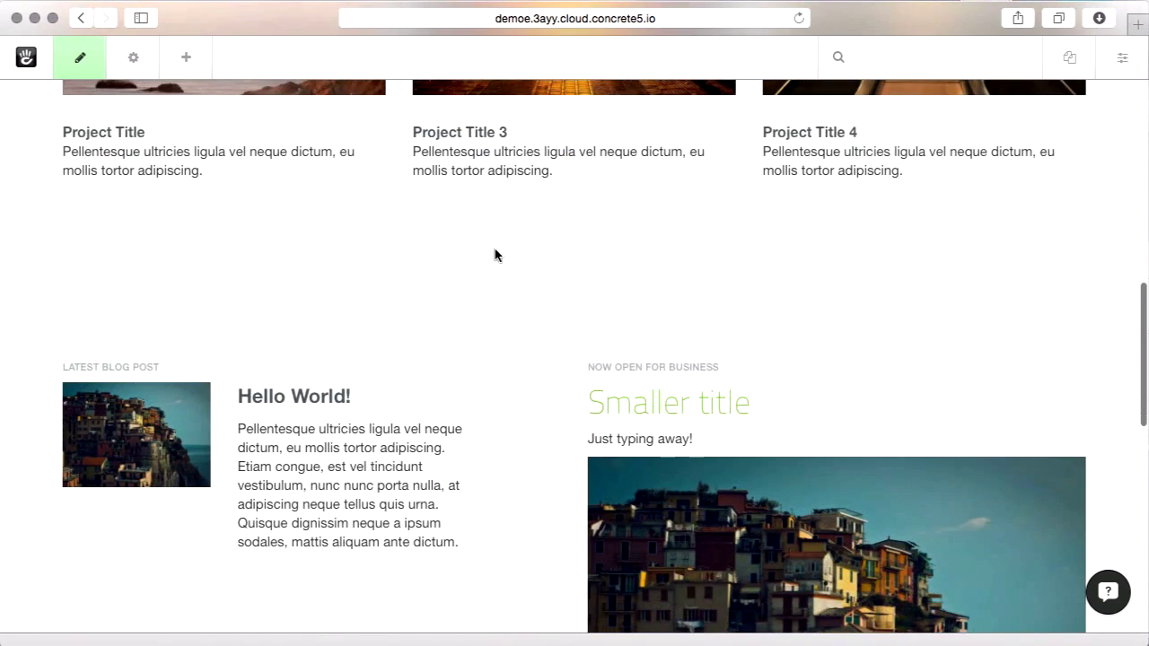
scroll(323, 498, down, 1)
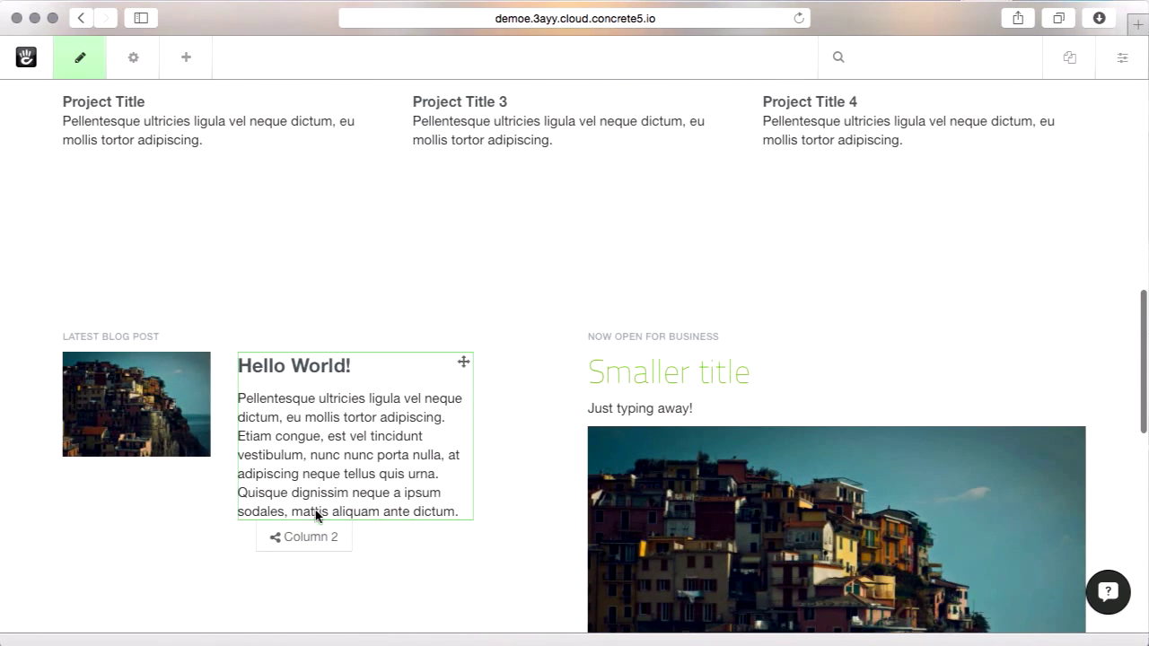
click(296, 536)
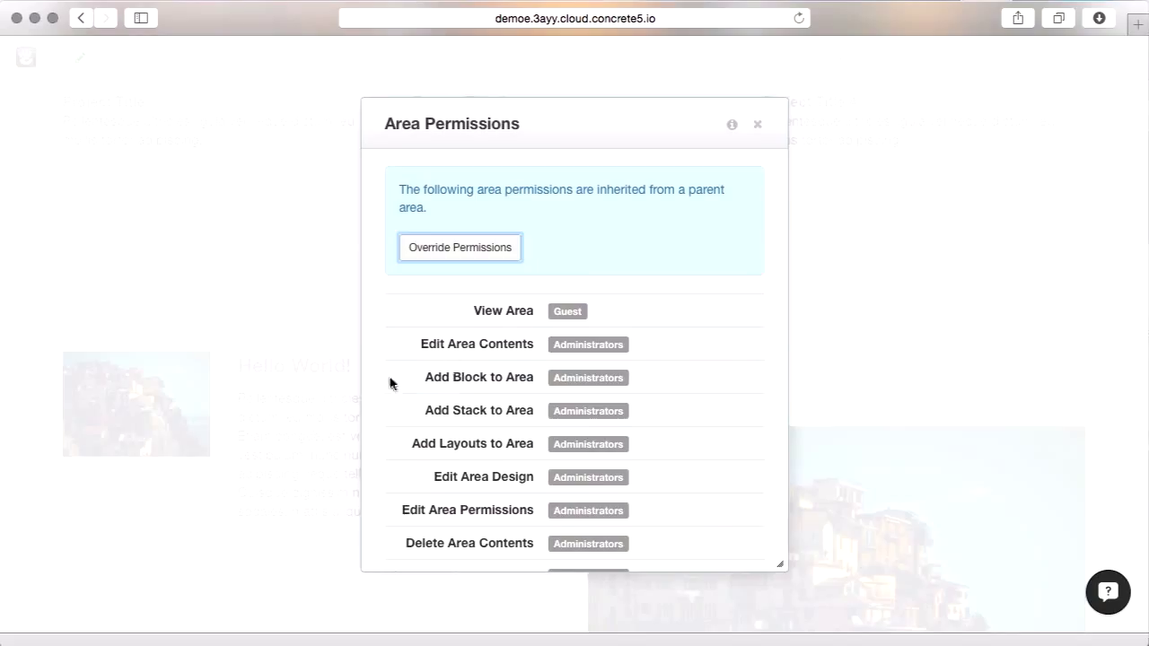
Step: Close the area permissions and leave edit mode to view the live page
click(754, 123)
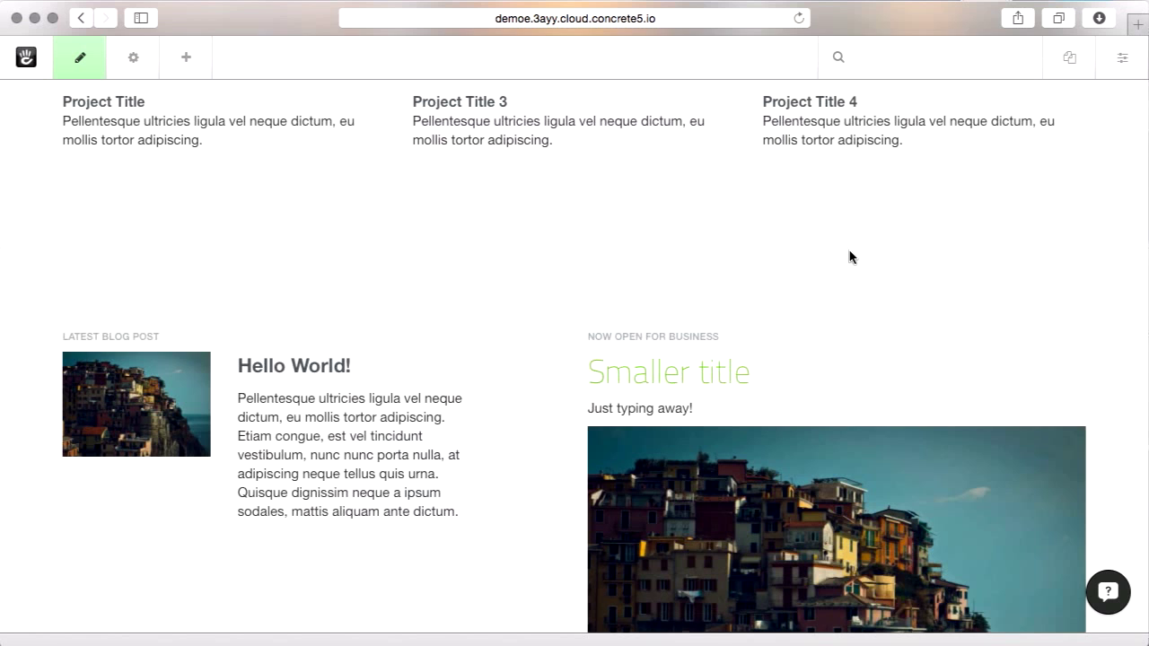
scroll(848, 257, up, 5)
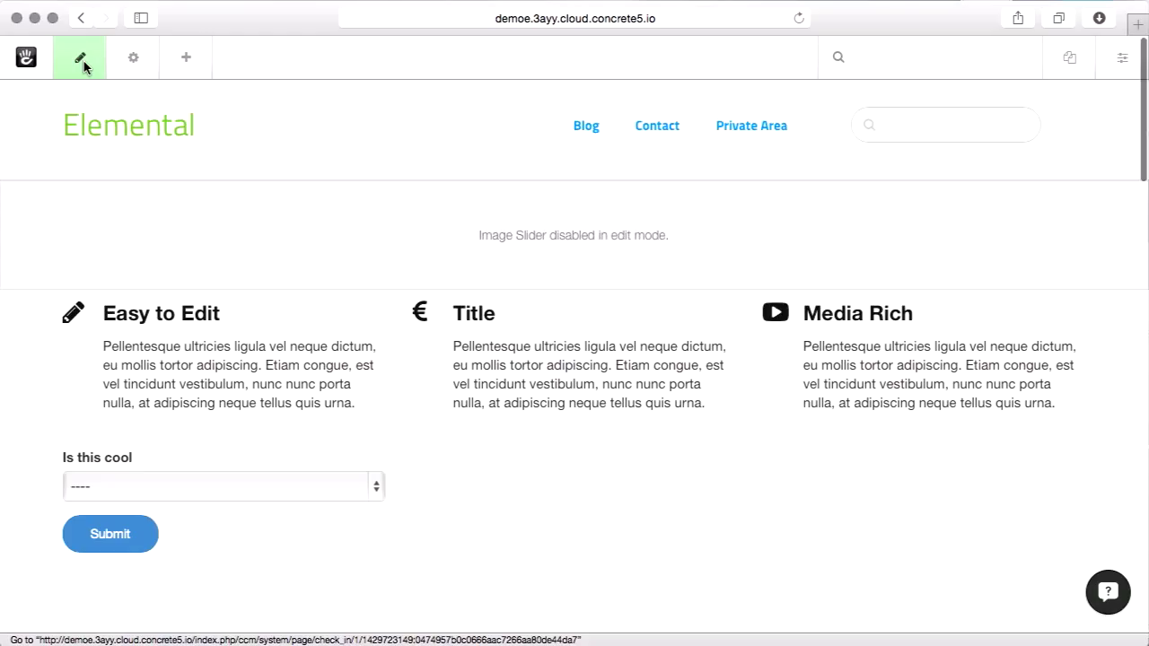
click(81, 61)
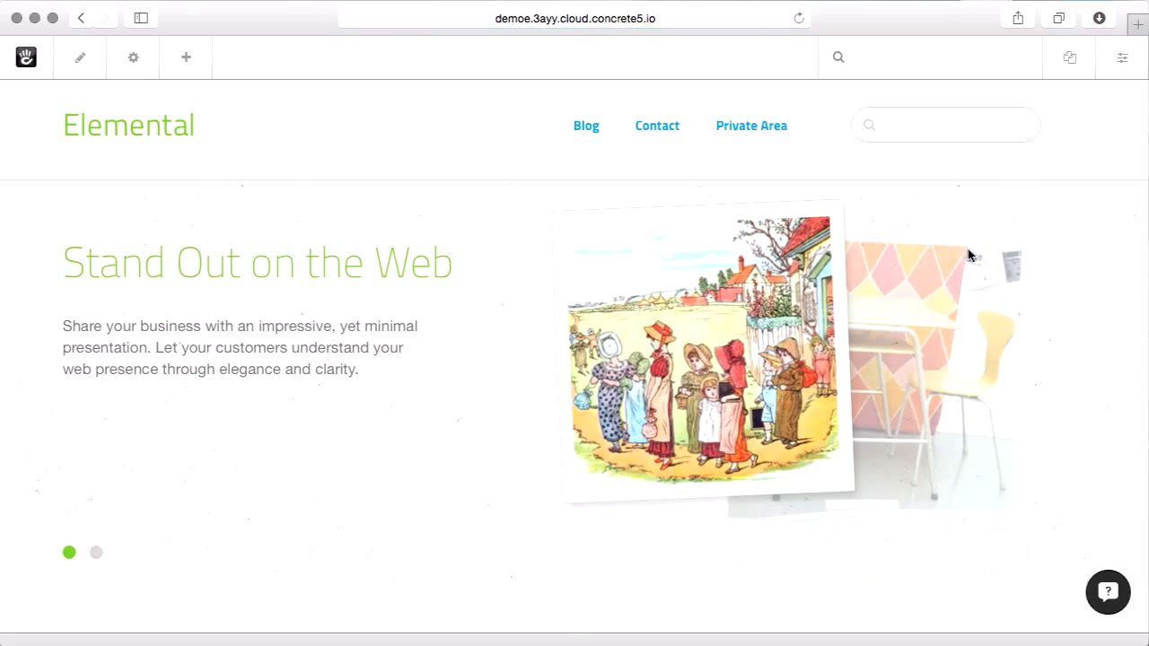
Step: Browse the Dashboard through Pages & Themes and Page Templates to Stacks & Blocks
click(1114, 73)
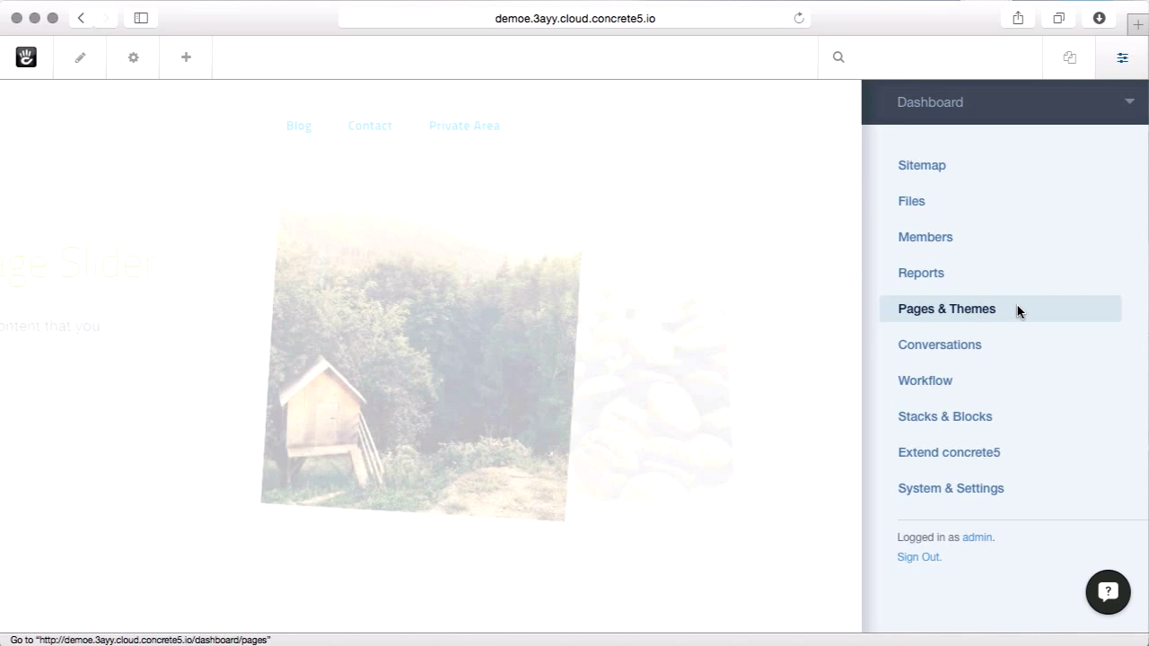
click(1017, 309)
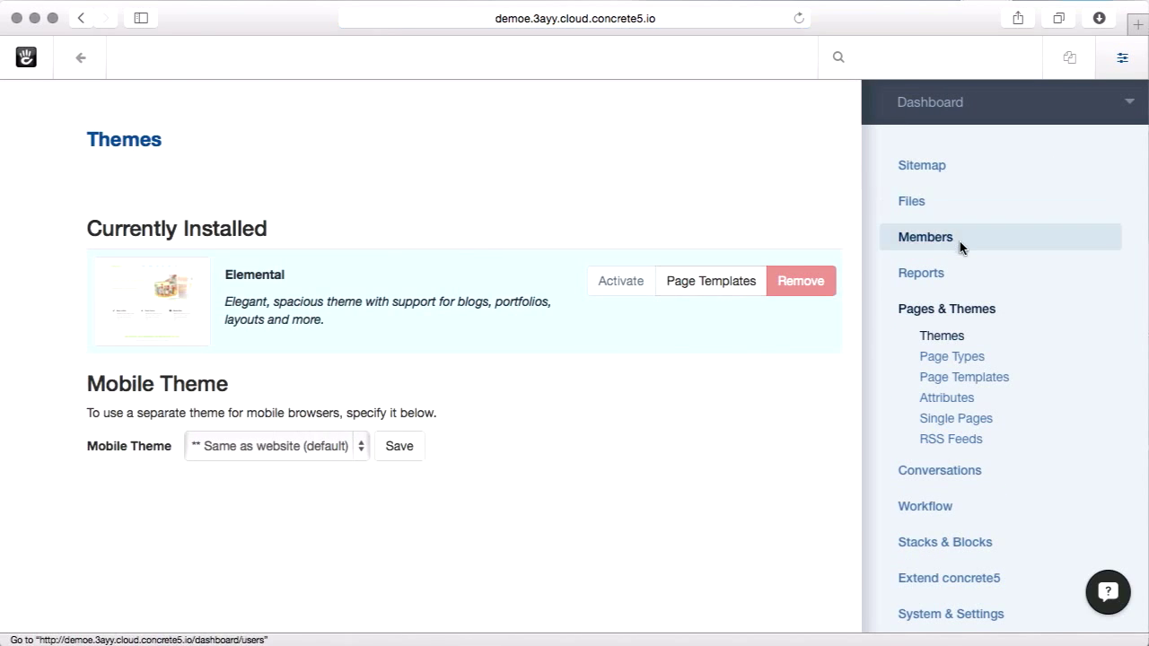
click(967, 376)
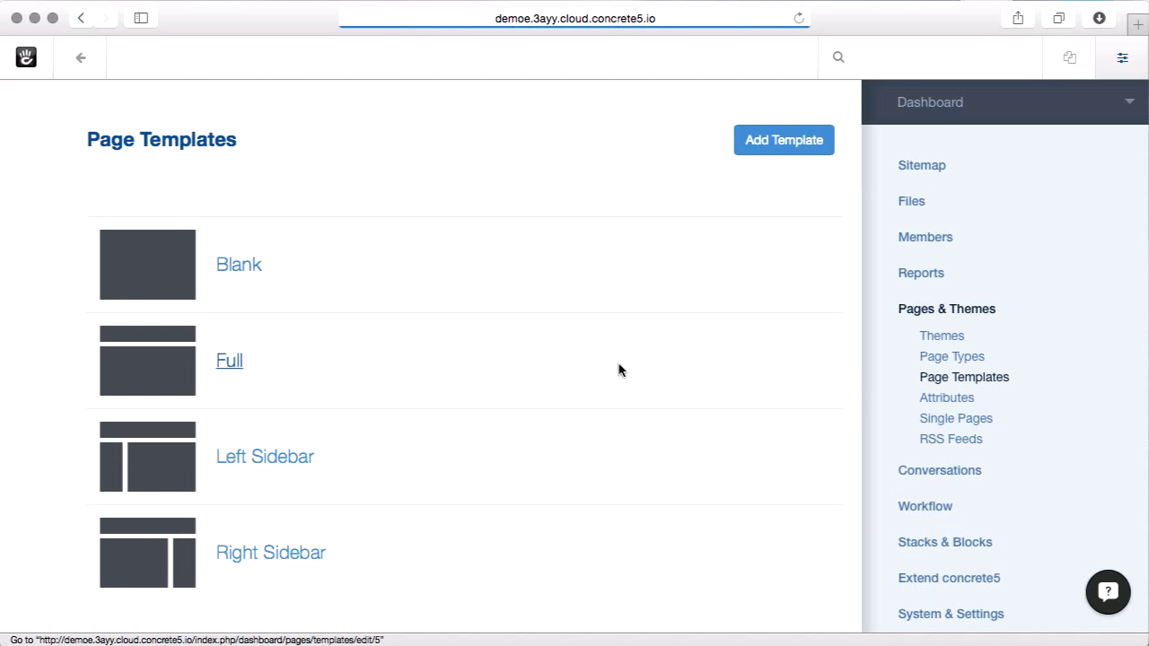
click(941, 541)
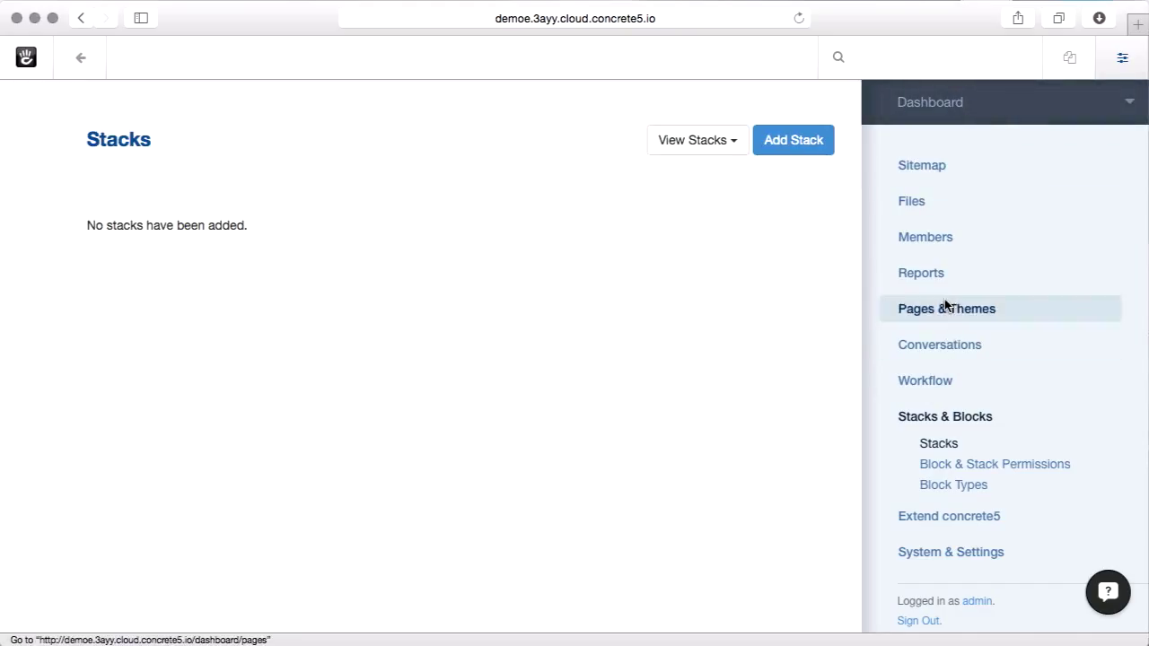
Step: Open Full Sitemap, include system pages, and expand Dashboard > Sitemap in the tree
click(939, 162)
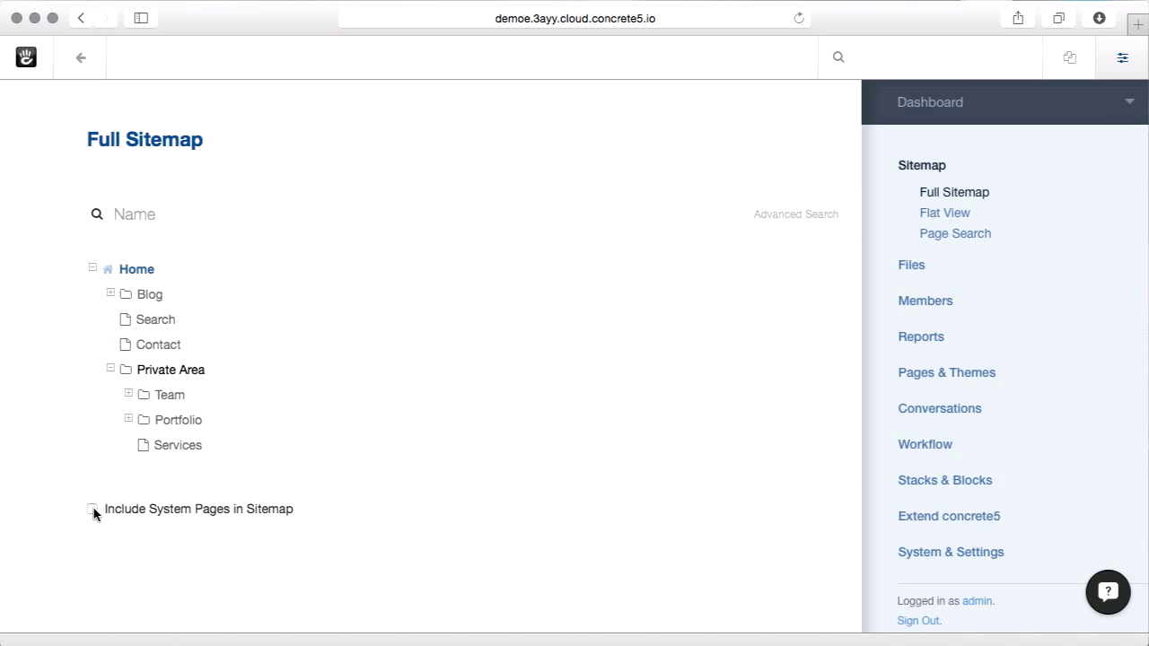
click(92, 509)
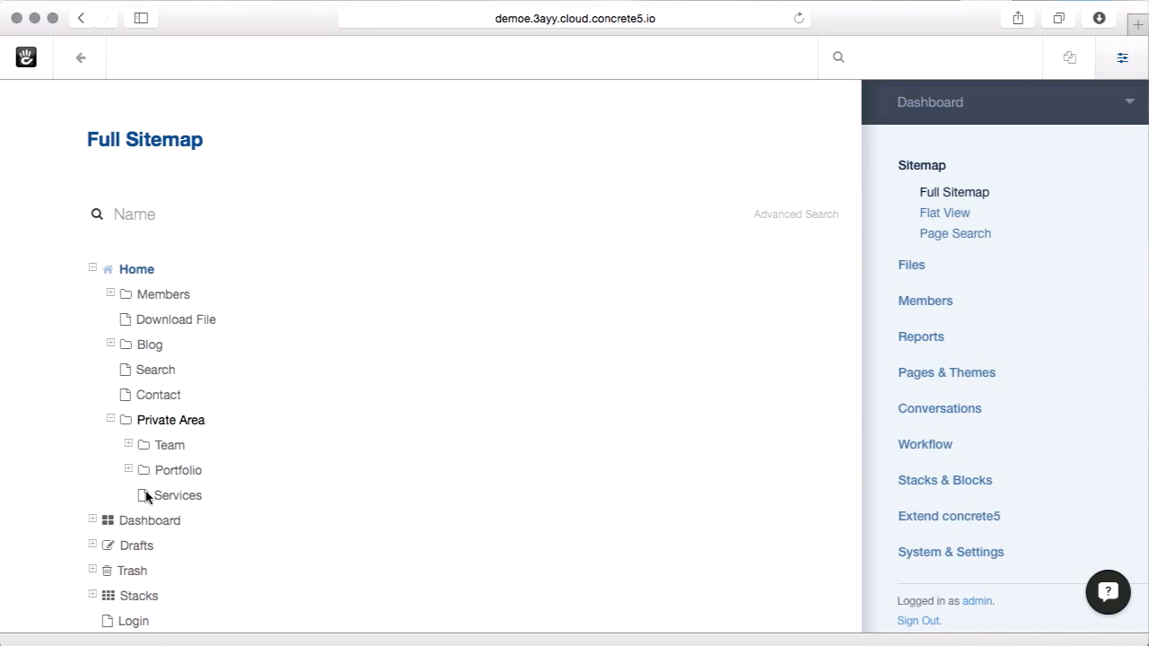
scroll(289, 456, down, 3)
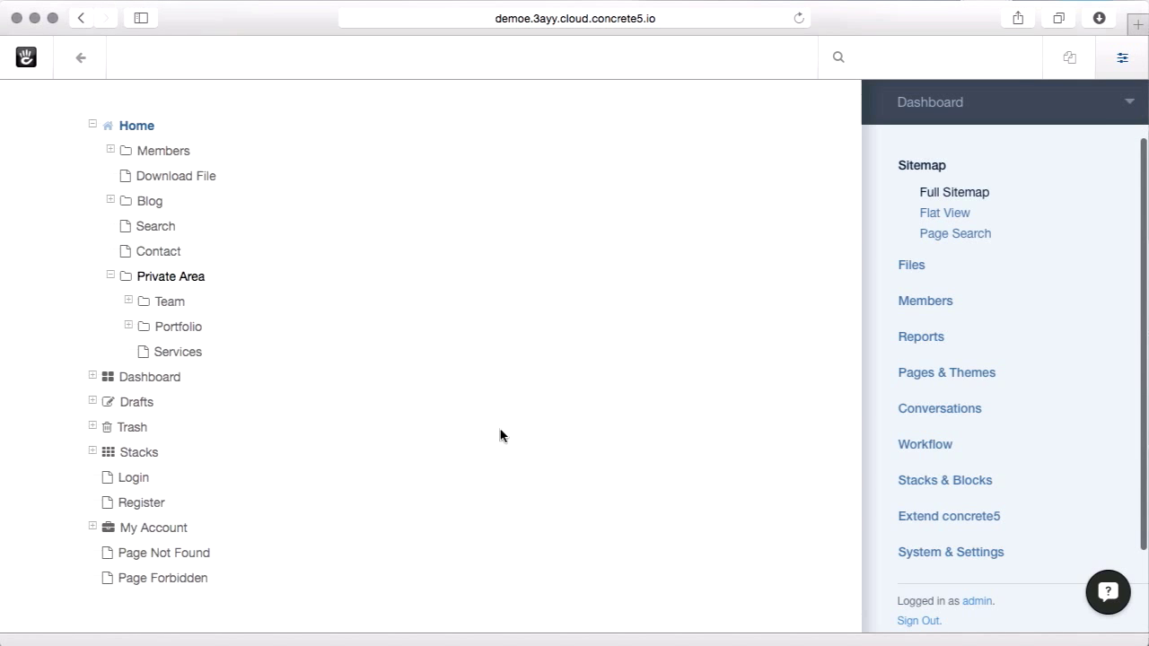
click(92, 376)
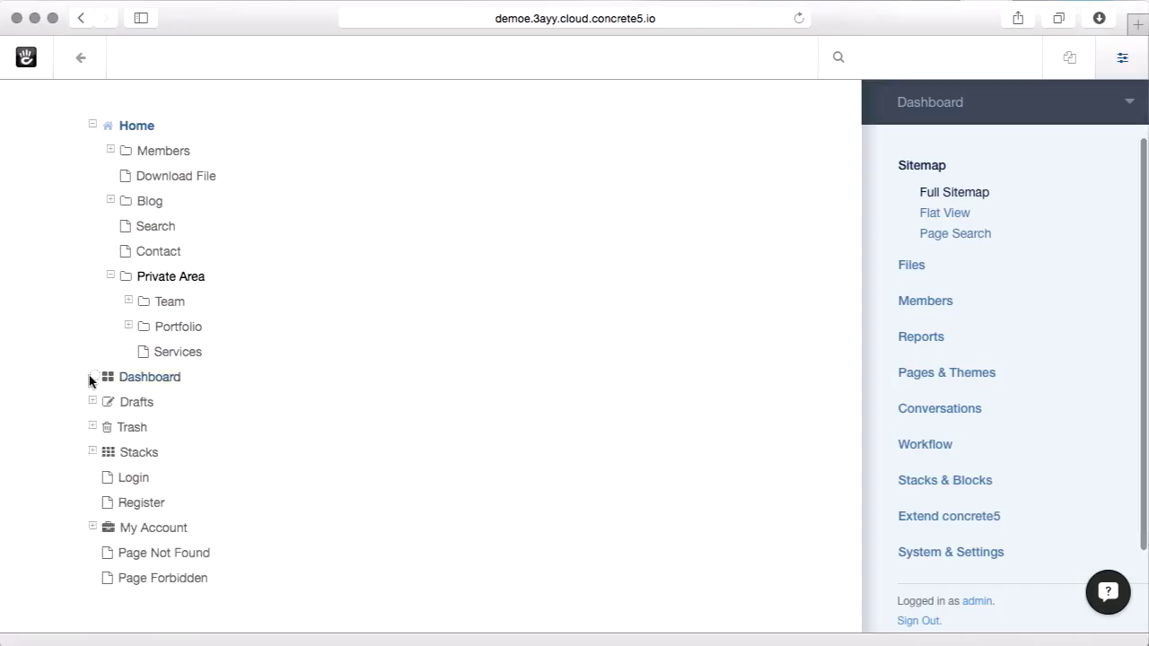
scroll(369, 440, down, 2)
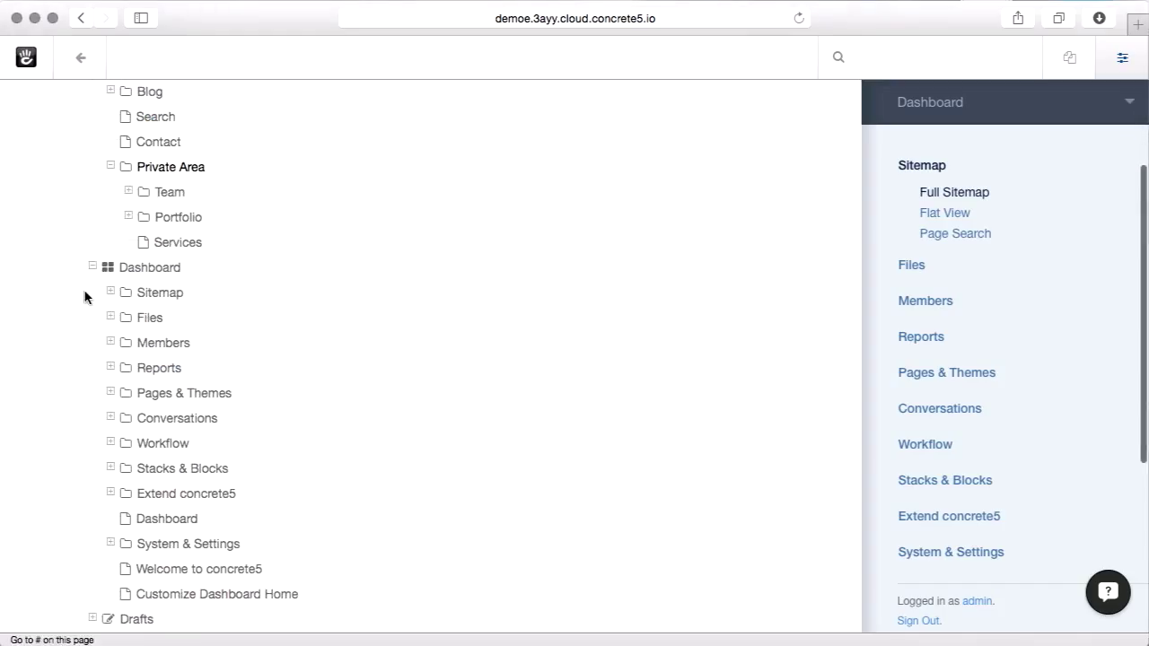
click(111, 293)
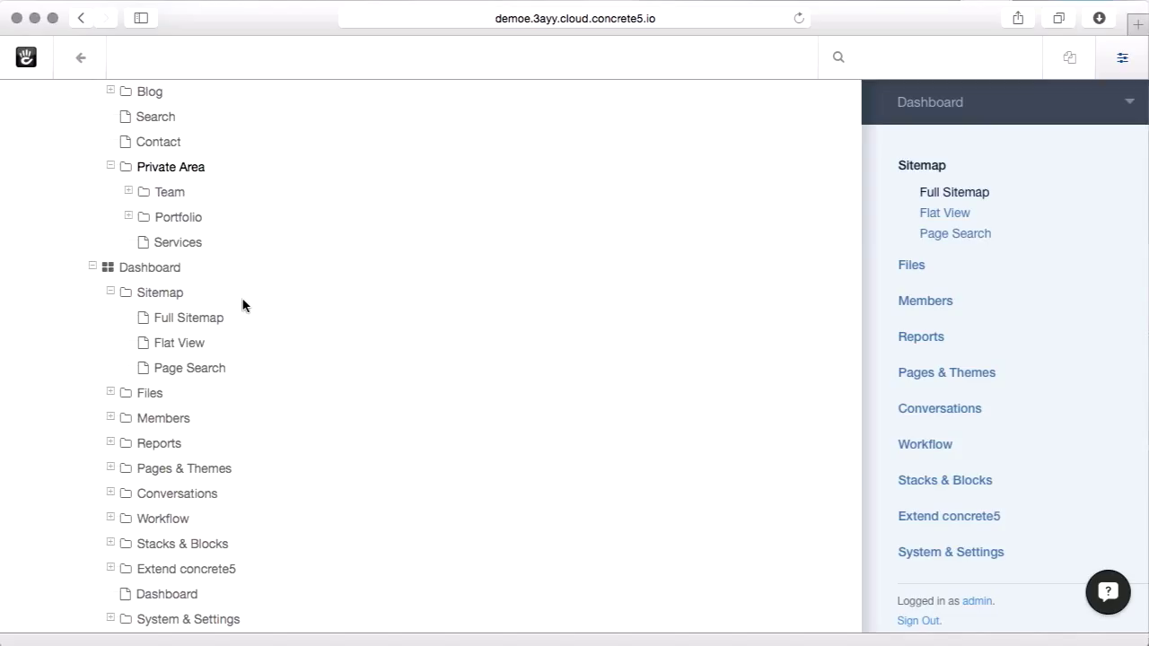
Step: Open the Full Sitemap page's permissions and switch their assignment to Manually
click(206, 327)
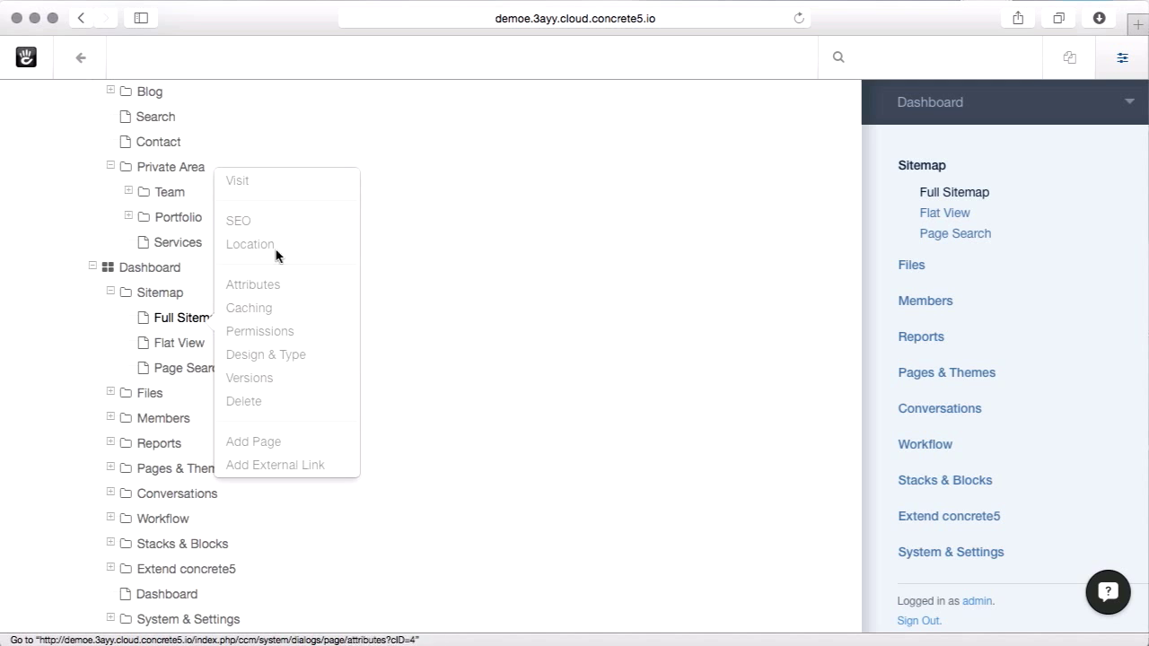
click(286, 332)
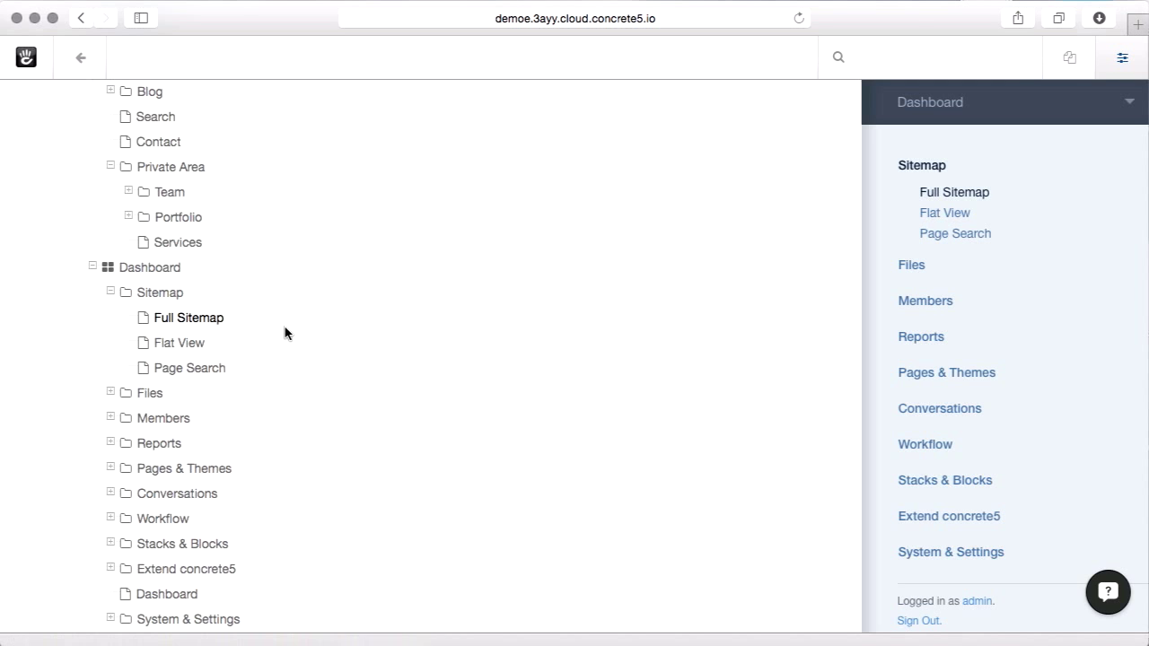
scroll(657, 246, down, 2)
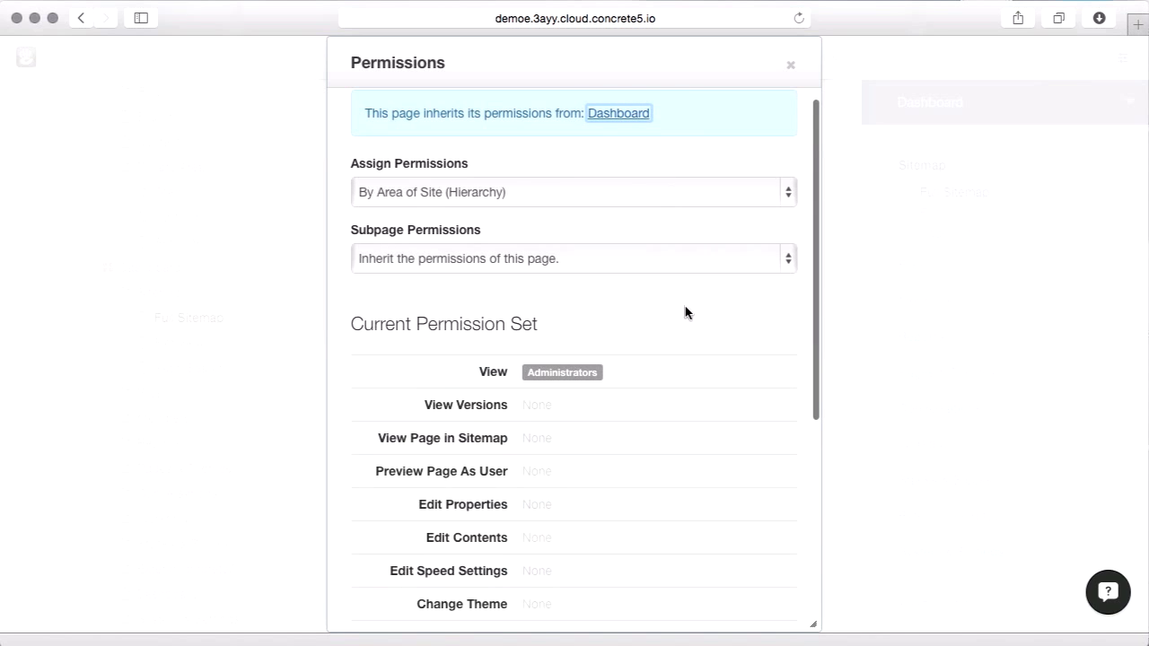
scroll(682, 314, down, 5)
scroll(682, 313, down, 2)
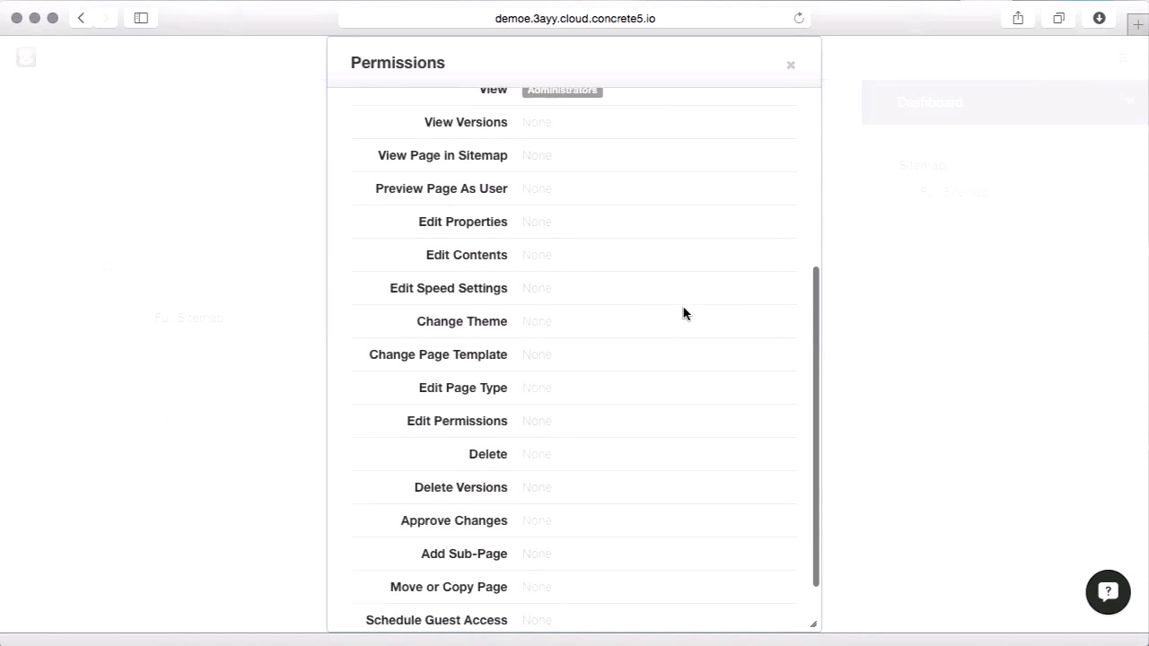
scroll(682, 313, up, 6)
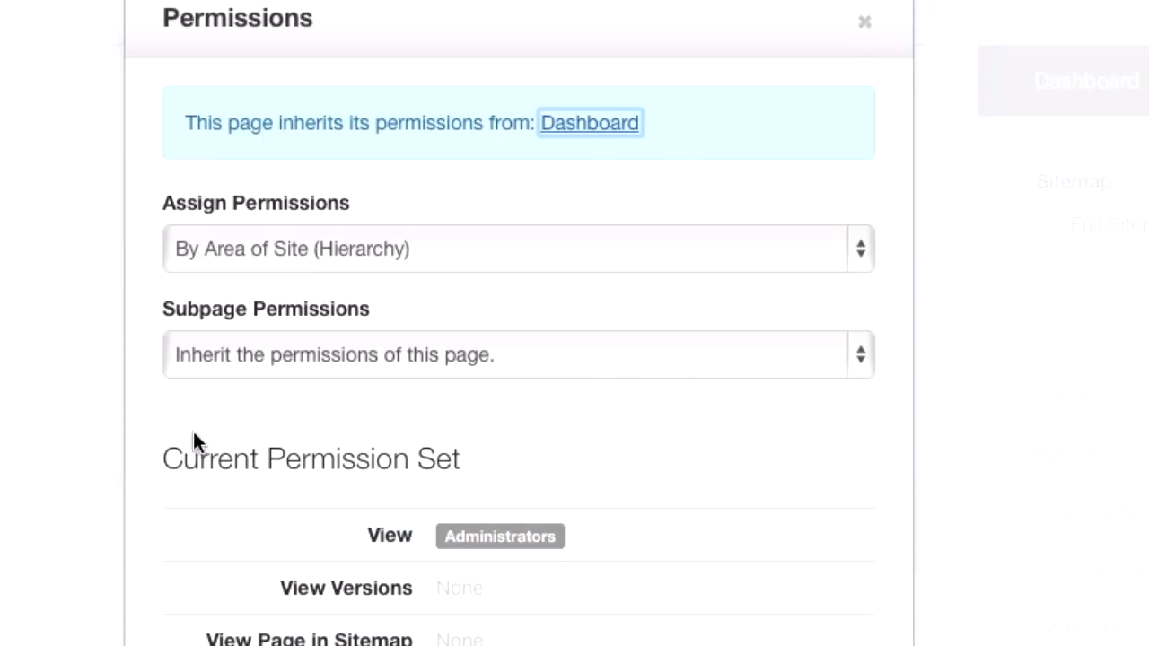
click(530, 243)
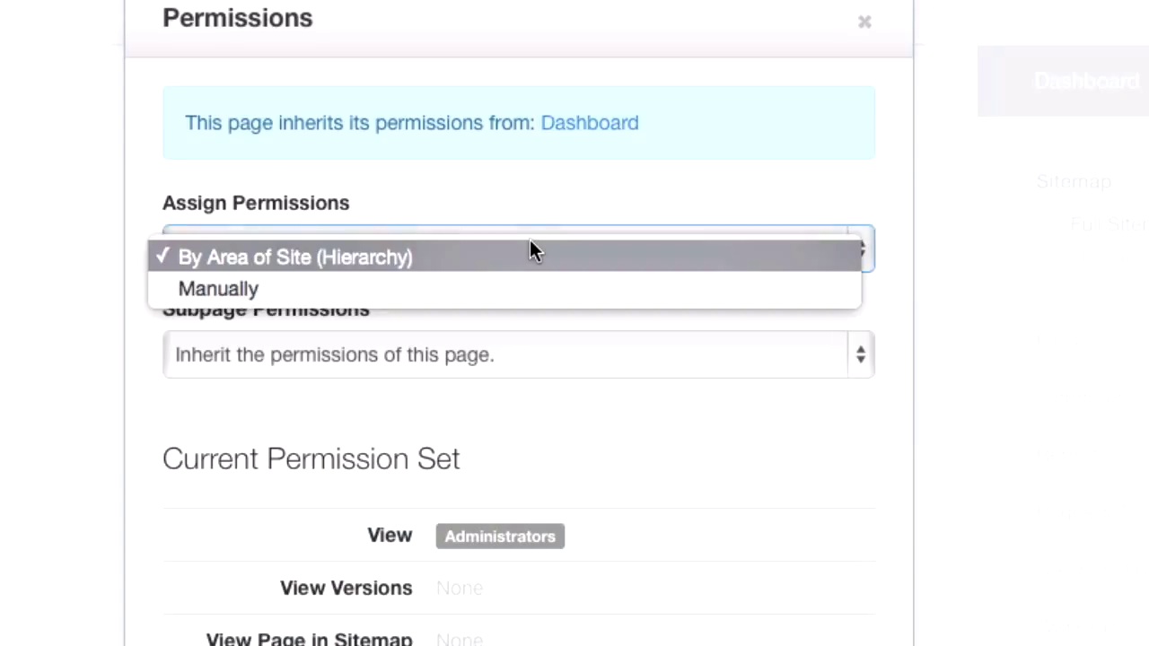
click(493, 288)
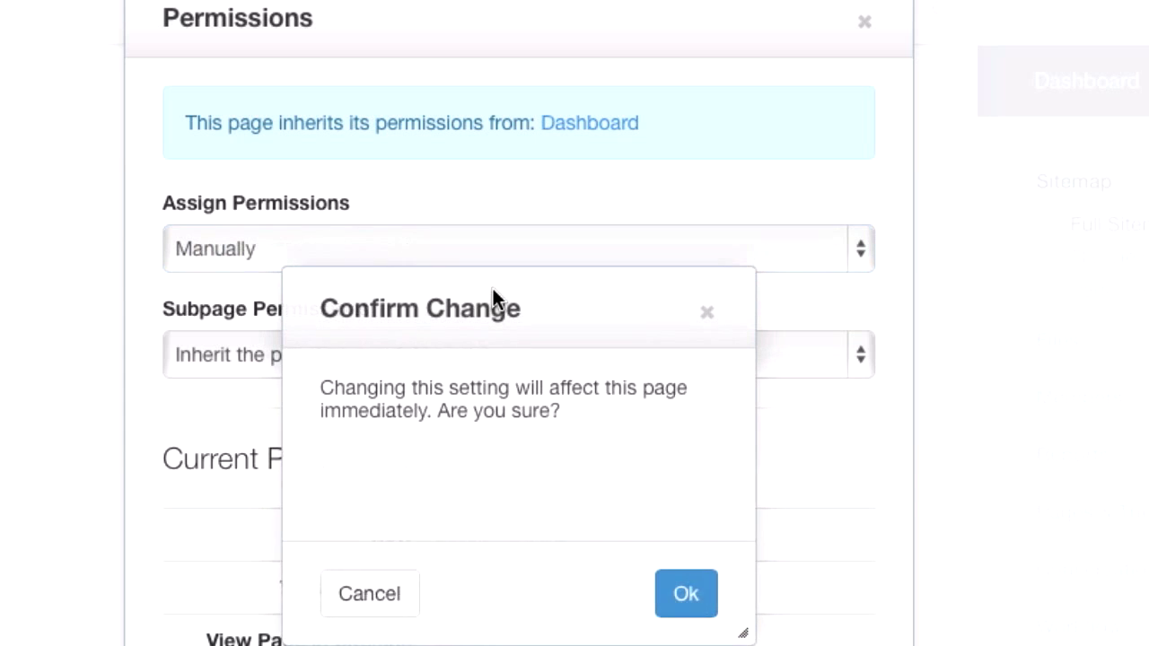
Step: Confirm manual assignment and add the Editors group to the Full Sitemap View permission
click(686, 595)
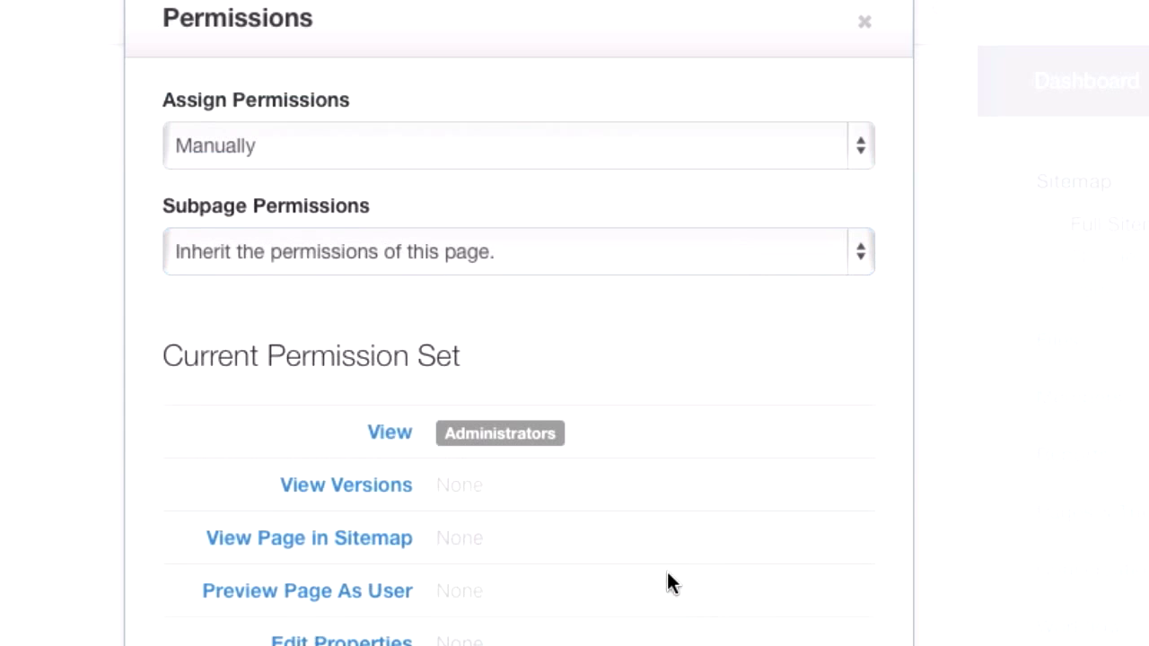
click(393, 435)
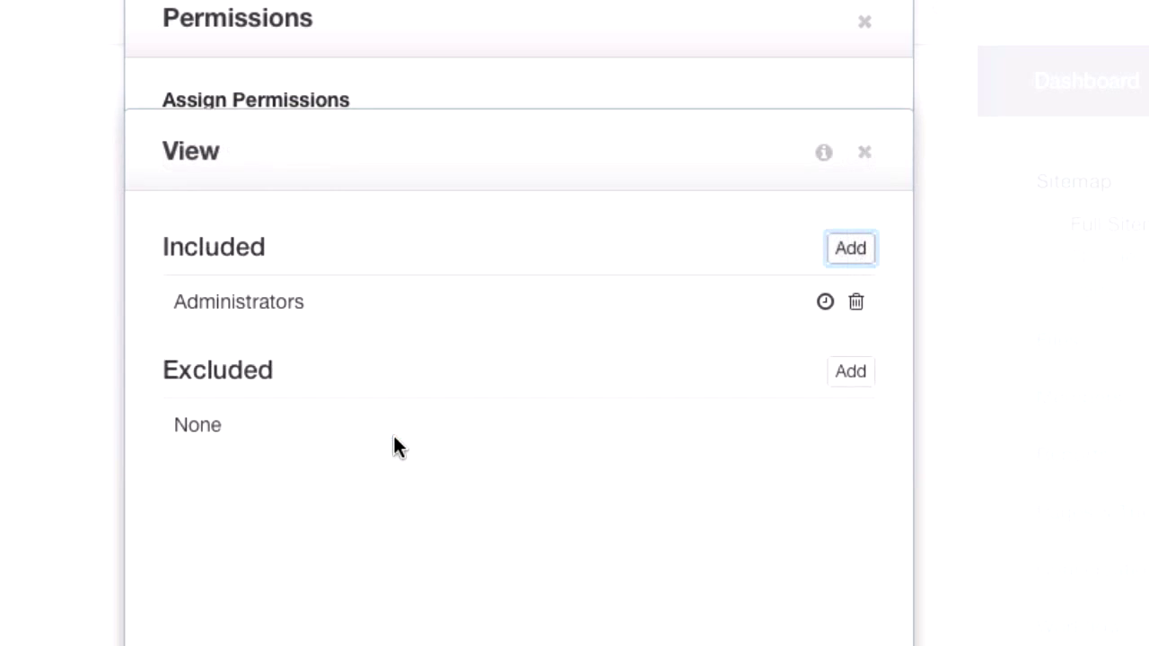
click(851, 249)
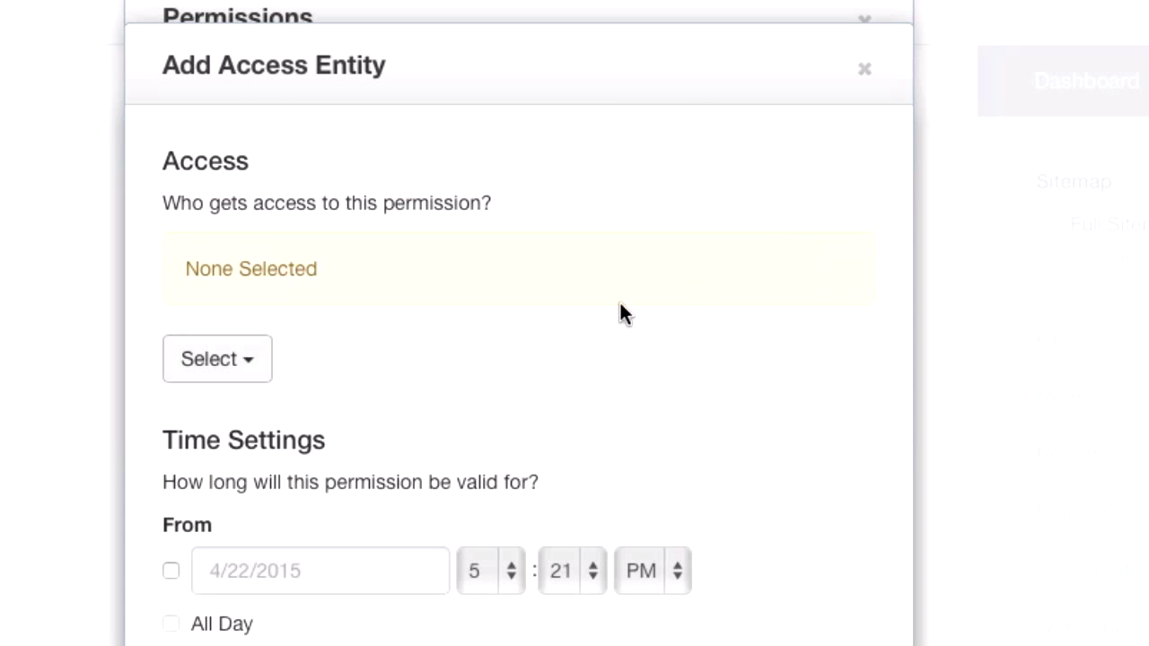
click(231, 363)
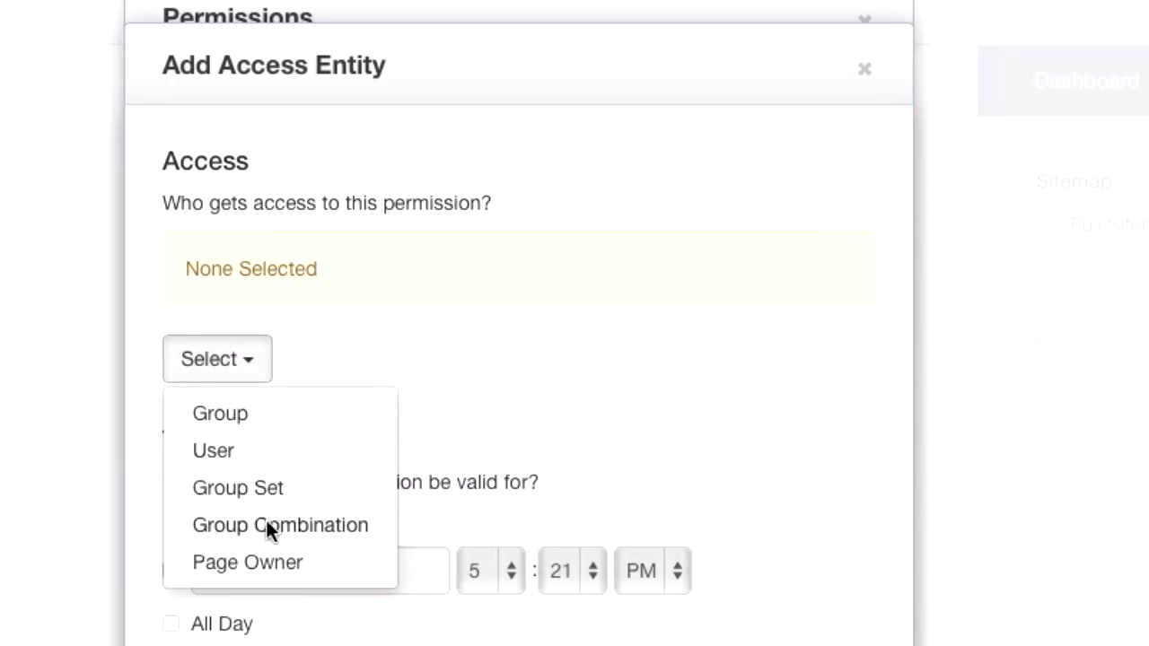
click(306, 411)
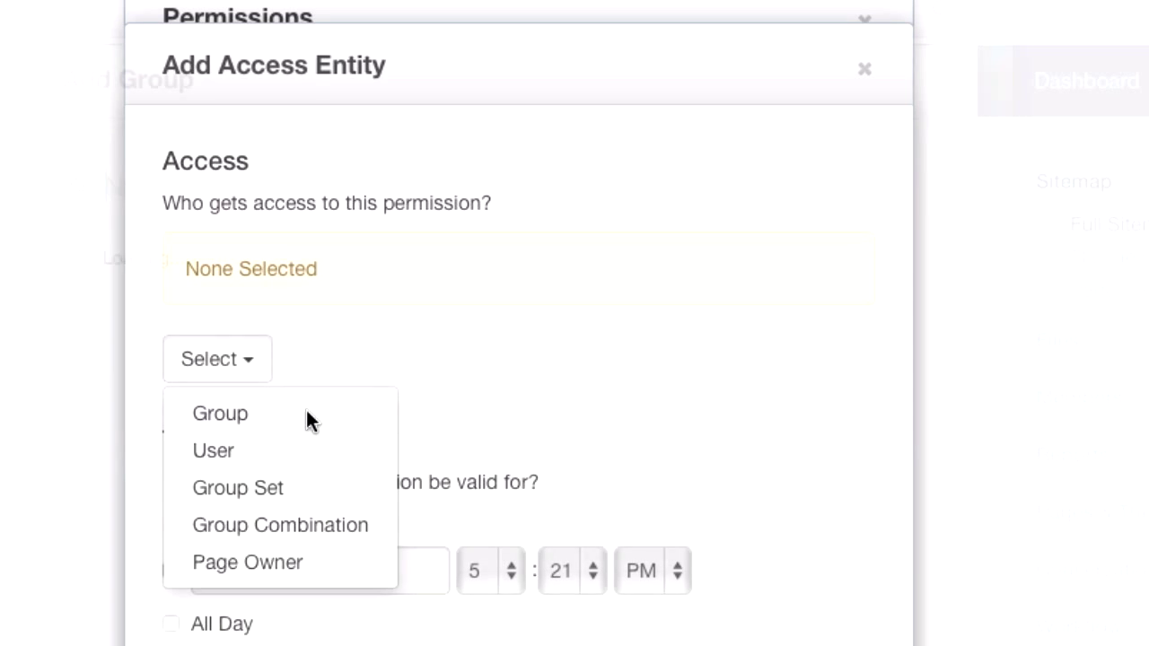
click(187, 367)
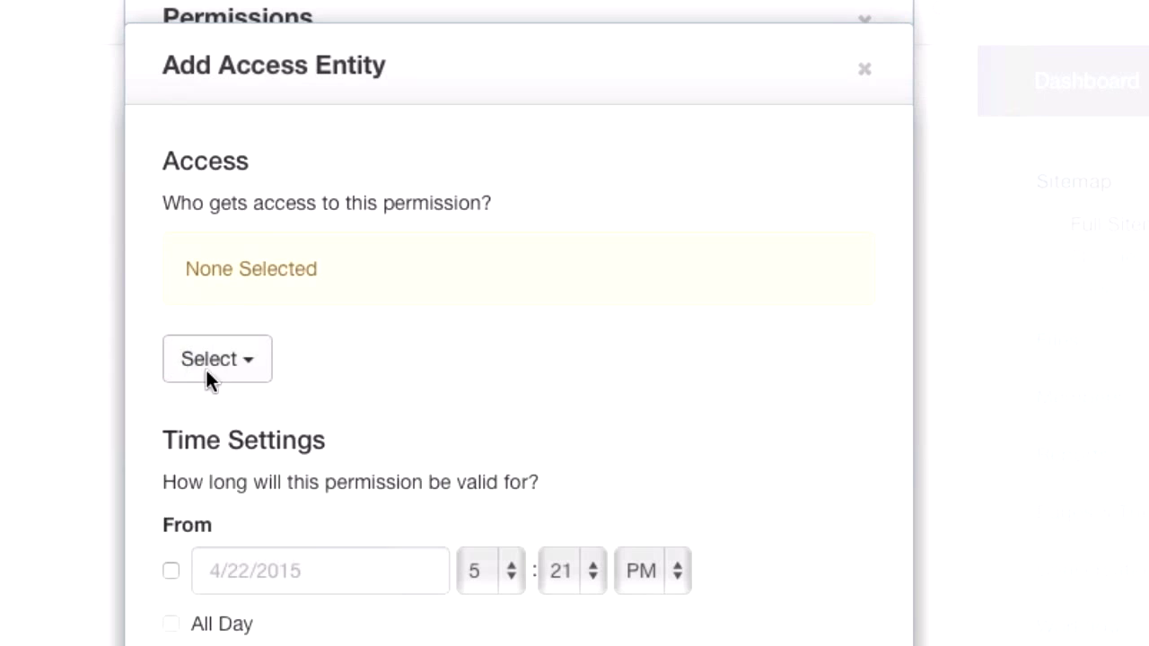
click(774, 574)
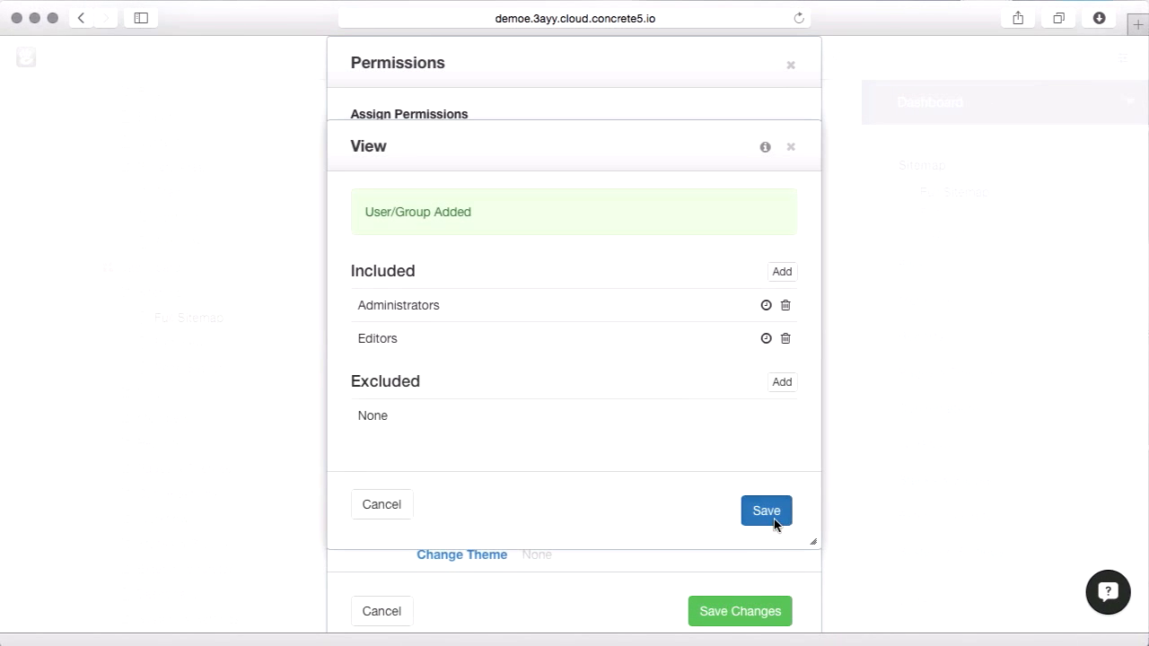
click(774, 521)
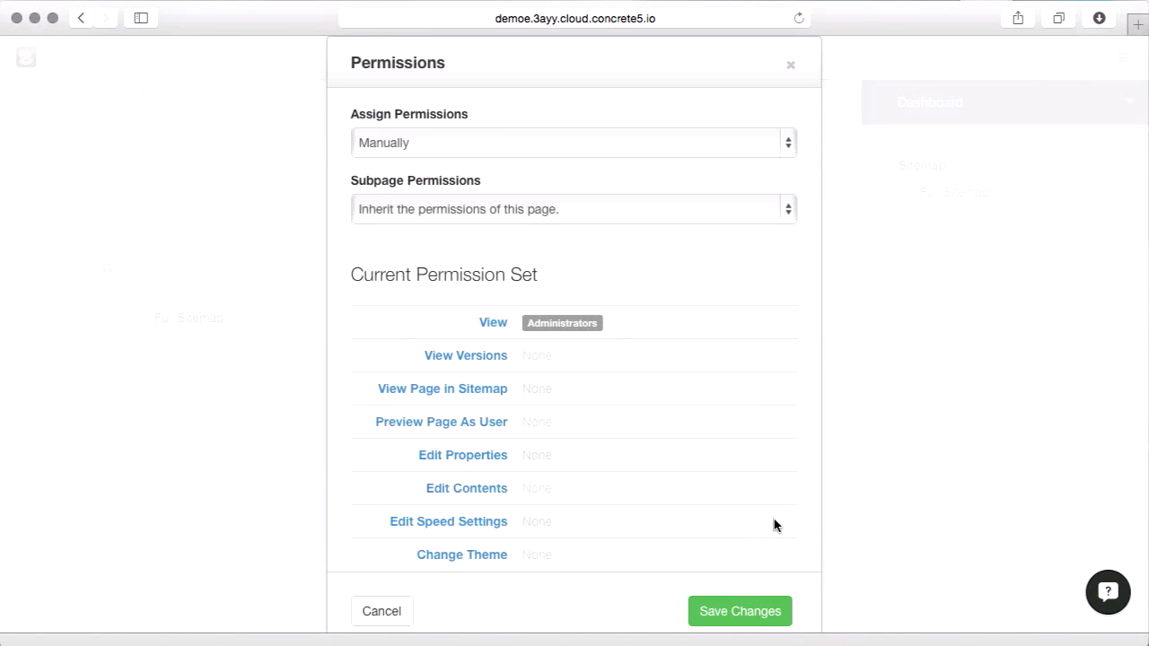
Step: Save the Full Sitemap page permissions and search the Dashboard for 'task'
click(730, 617)
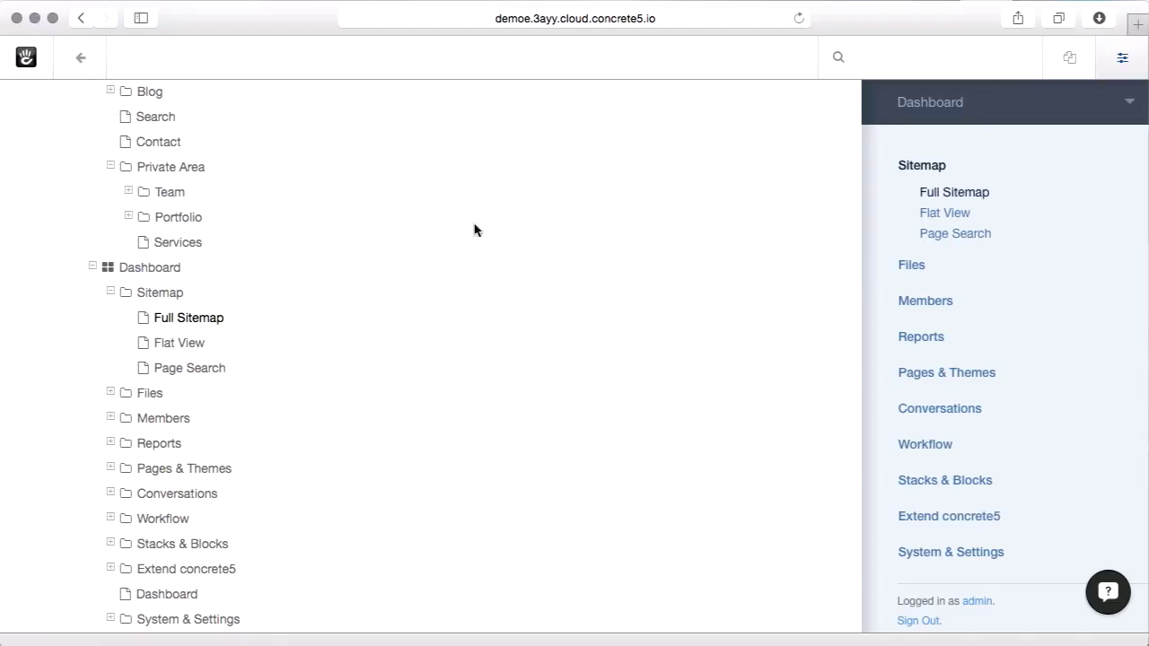
click(935, 60)
text(task)
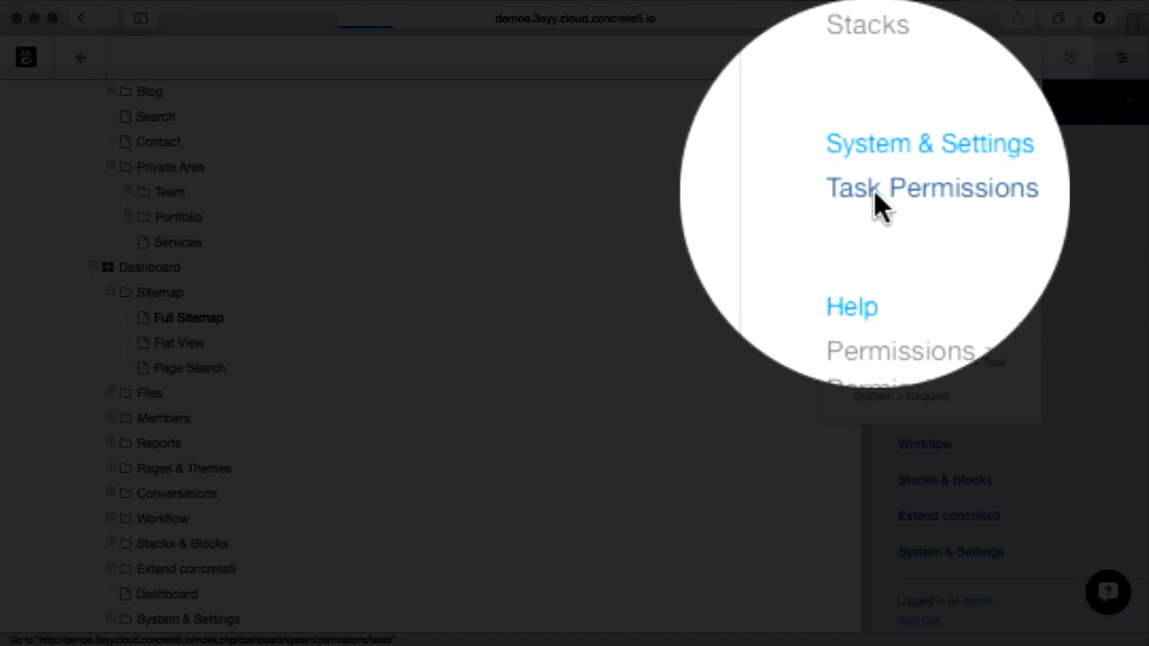
Step: Open Task Permissions from the search results and scroll down to the Access Sitemap task
click(873, 189)
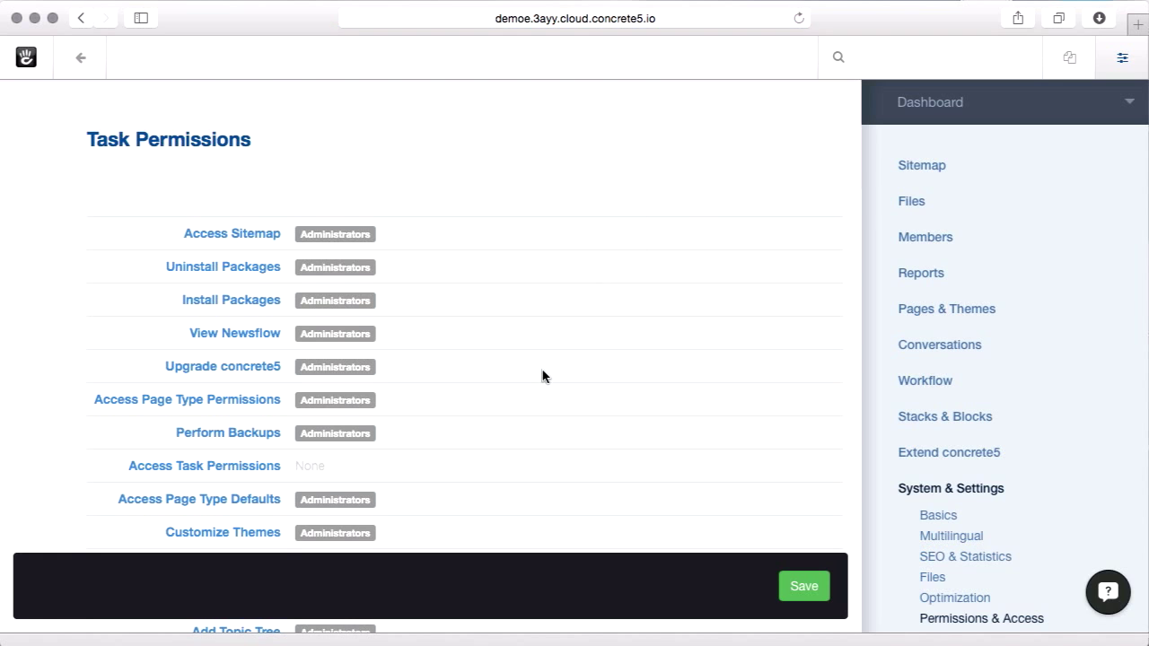
scroll(542, 376, down, 2)
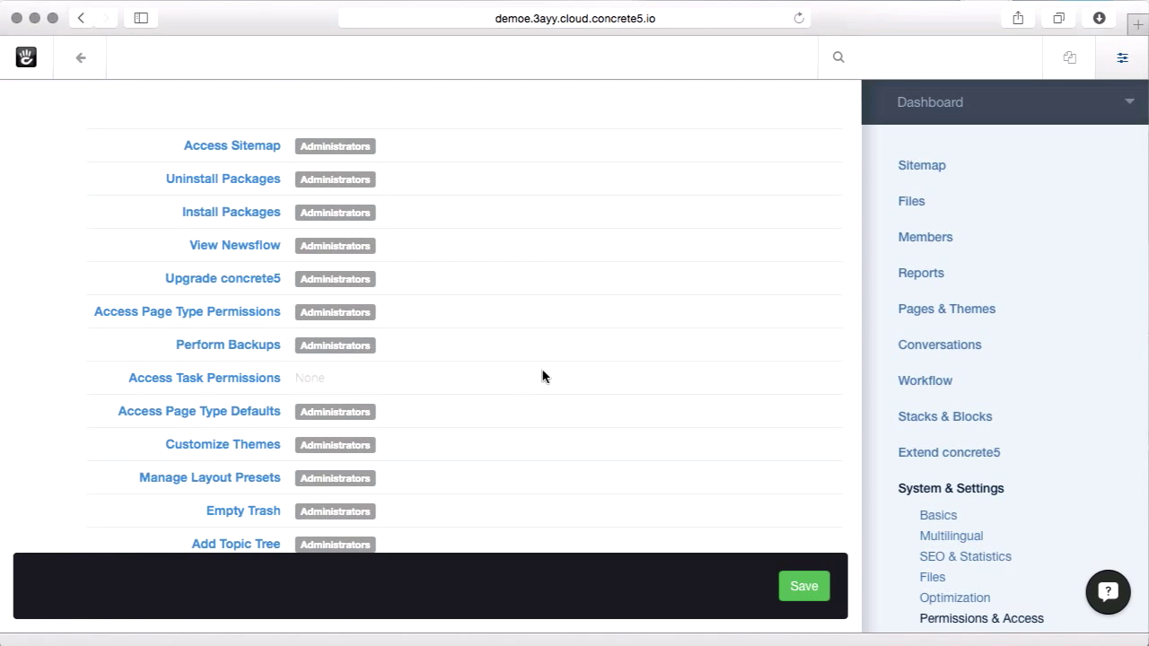
scroll(543, 374, down, 1)
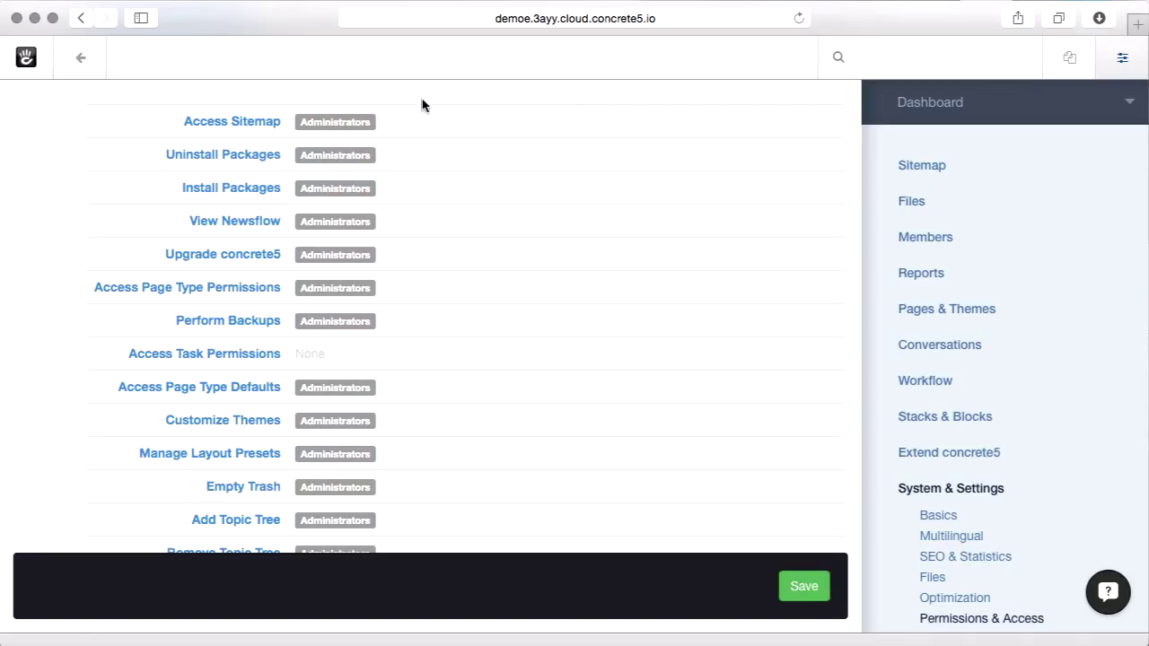
Step: Add the Editors group as an access entity on Access Sitemap and save the dialog
click(225, 122)
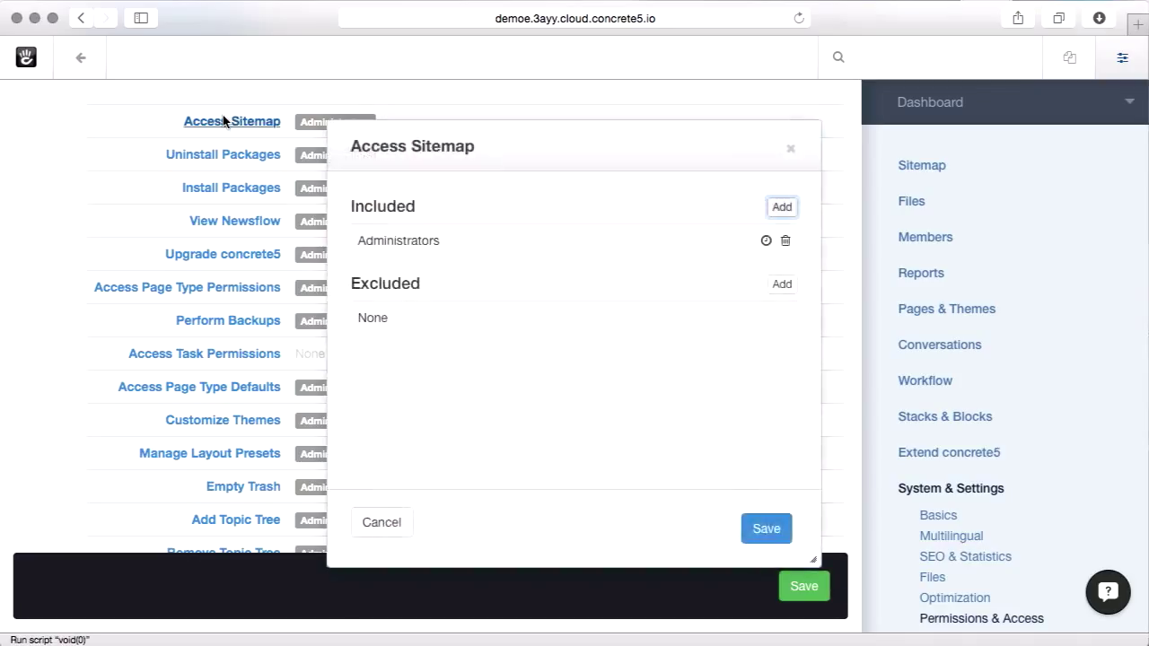
click(780, 207)
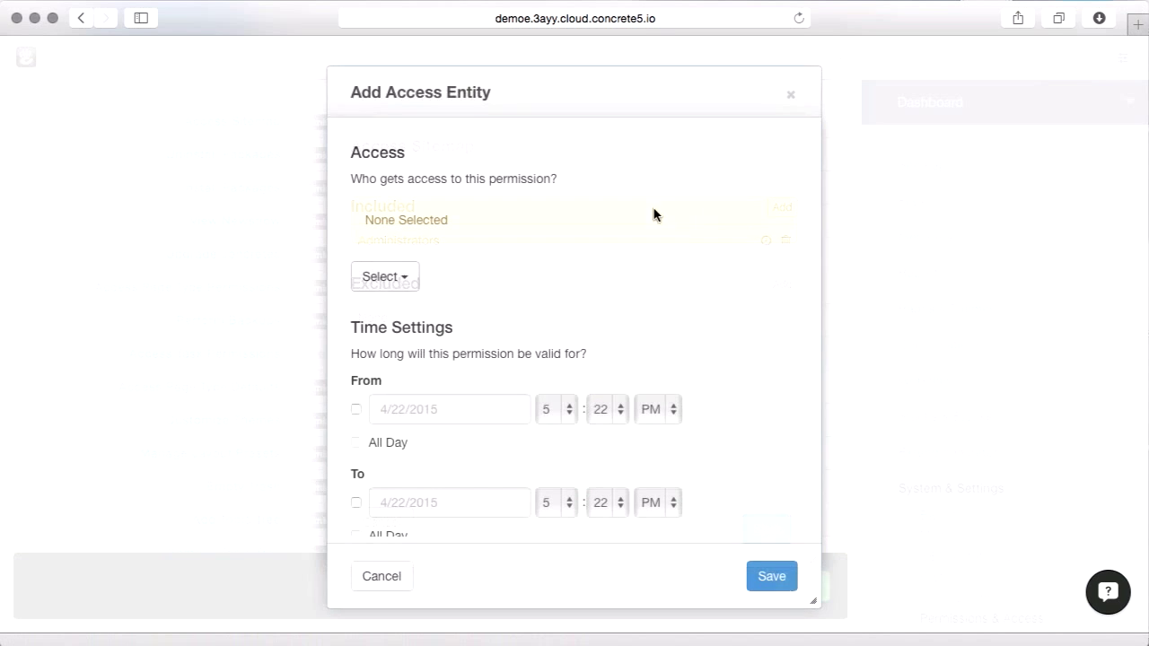
click(409, 276)
click(413, 310)
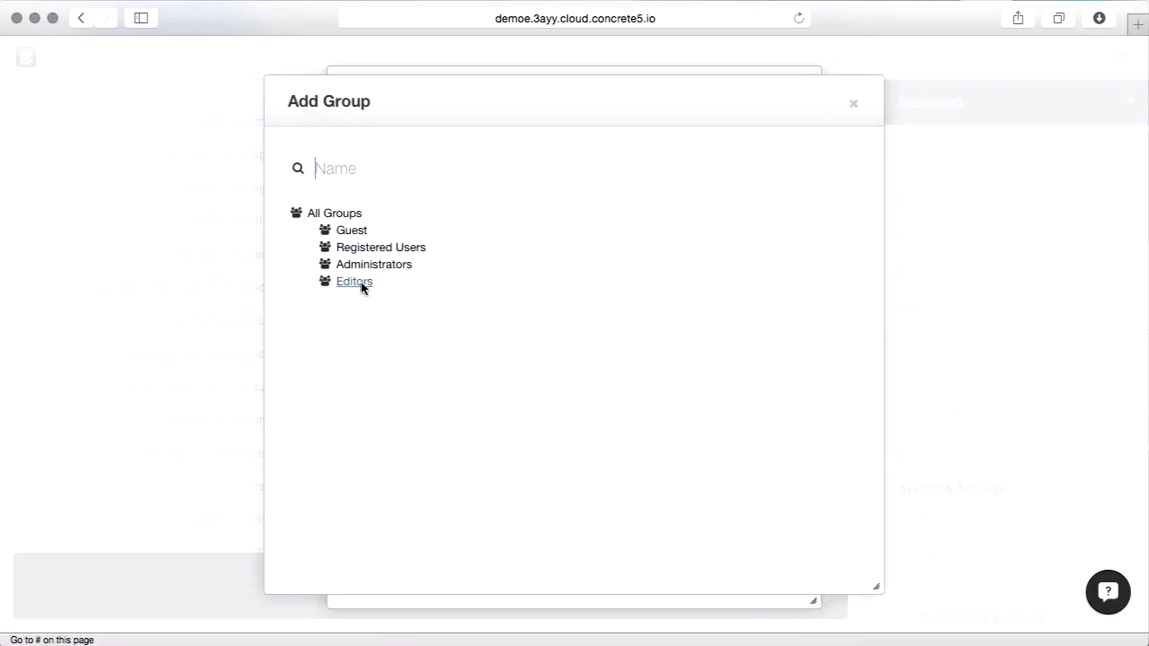
click(360, 282)
click(776, 571)
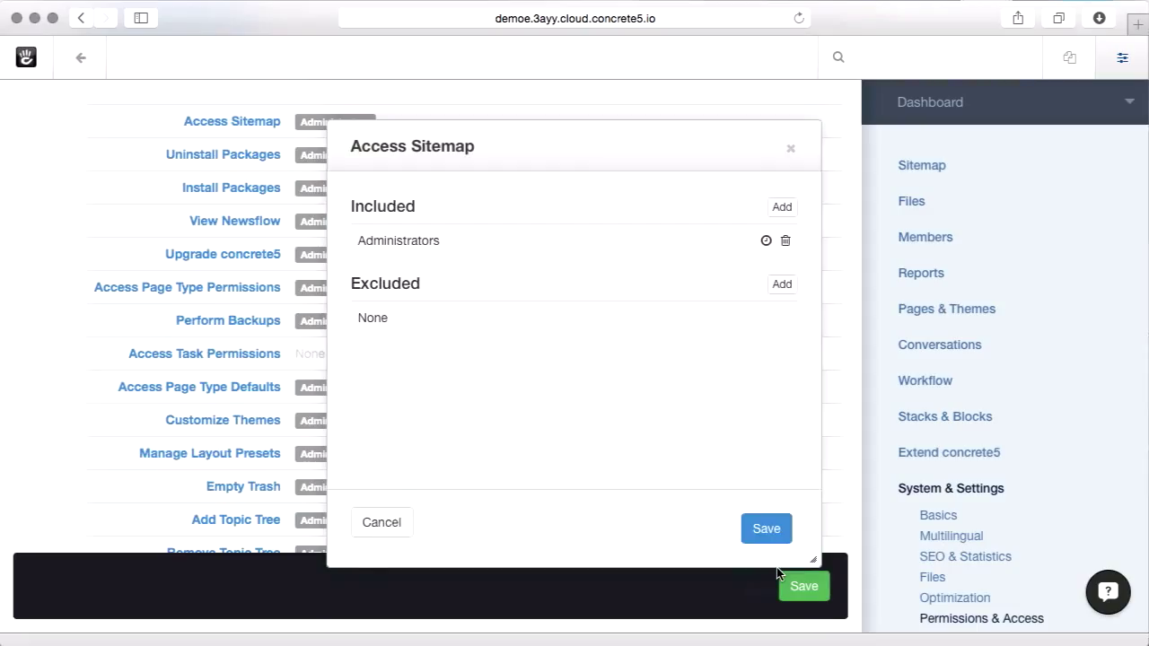
click(768, 510)
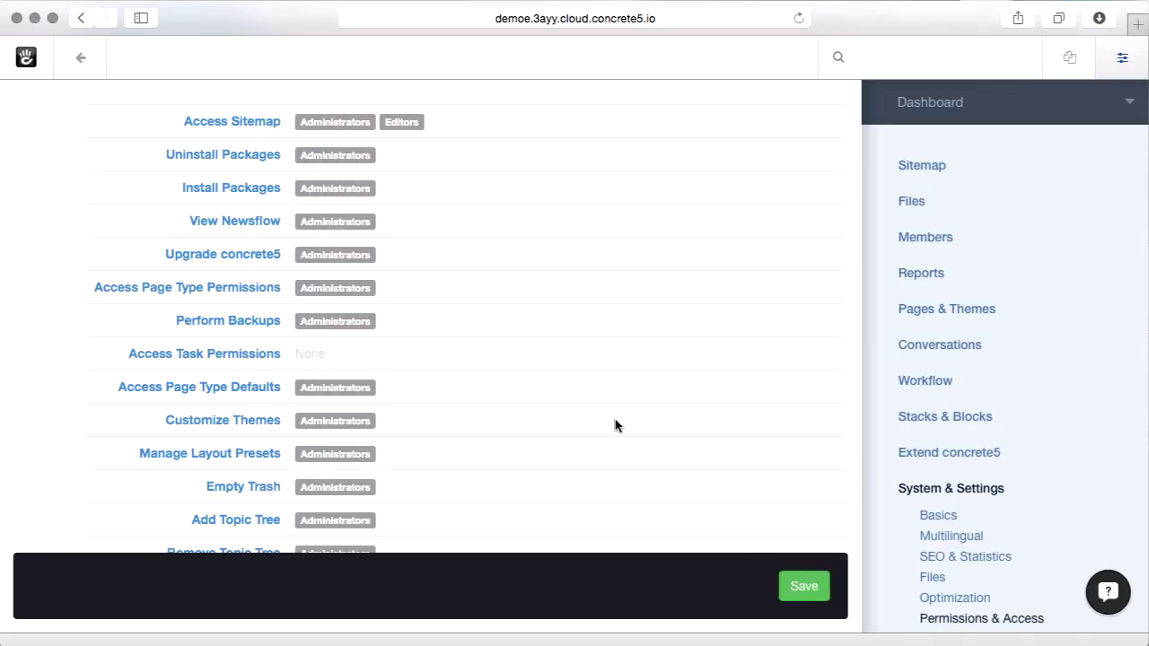
scroll(616, 425, down, 2)
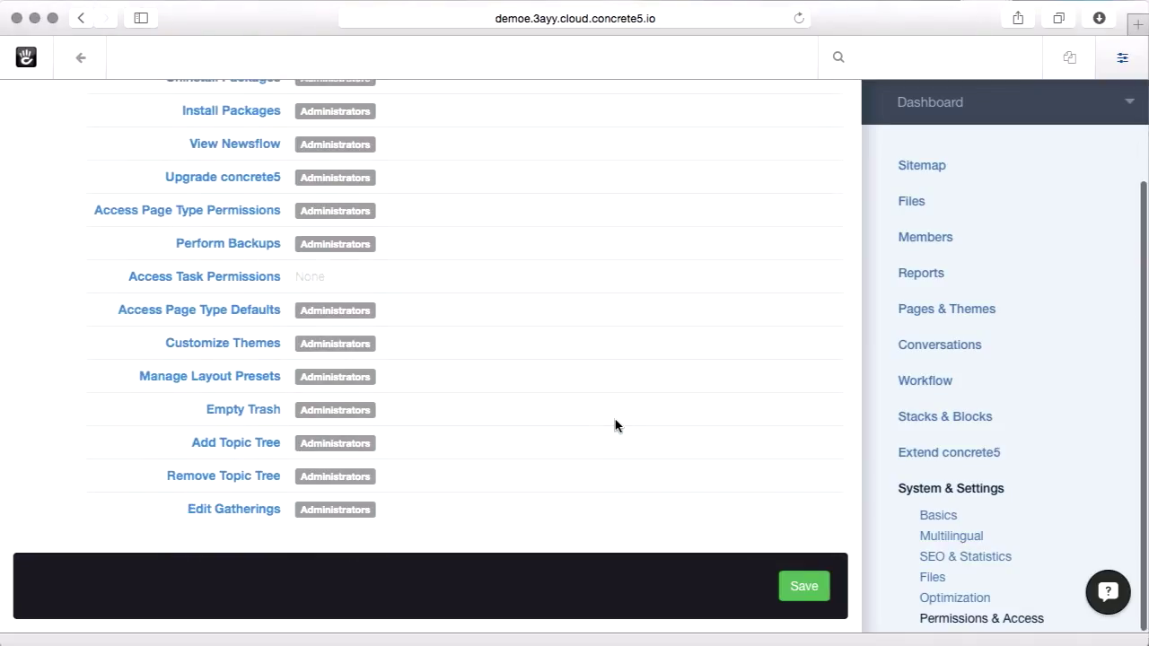